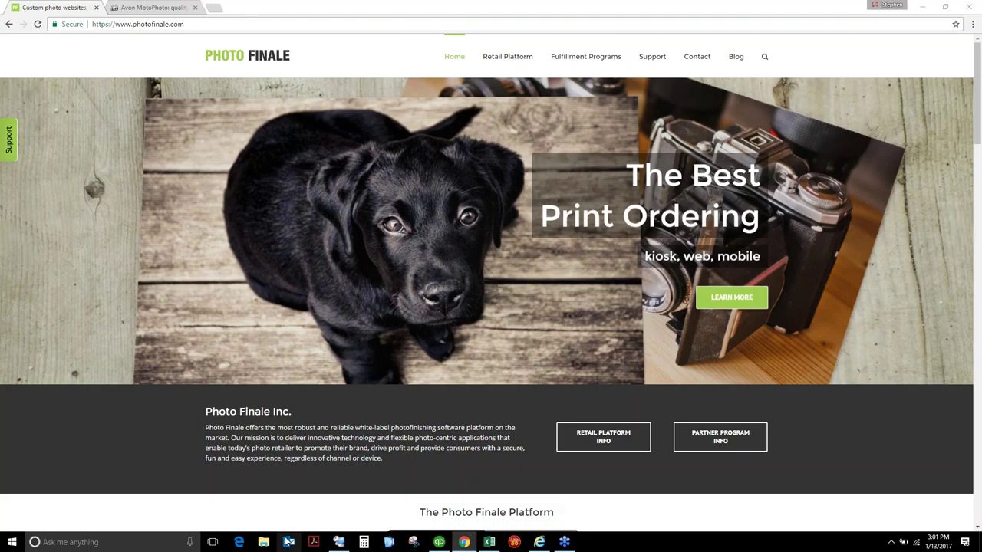
- Switch to the Prestige Lab 50 session in Remote Desktop Connection Manager and show the folders under Orders\Hotfolders
{"action": "left_click", "coordinate": [338, 542]}
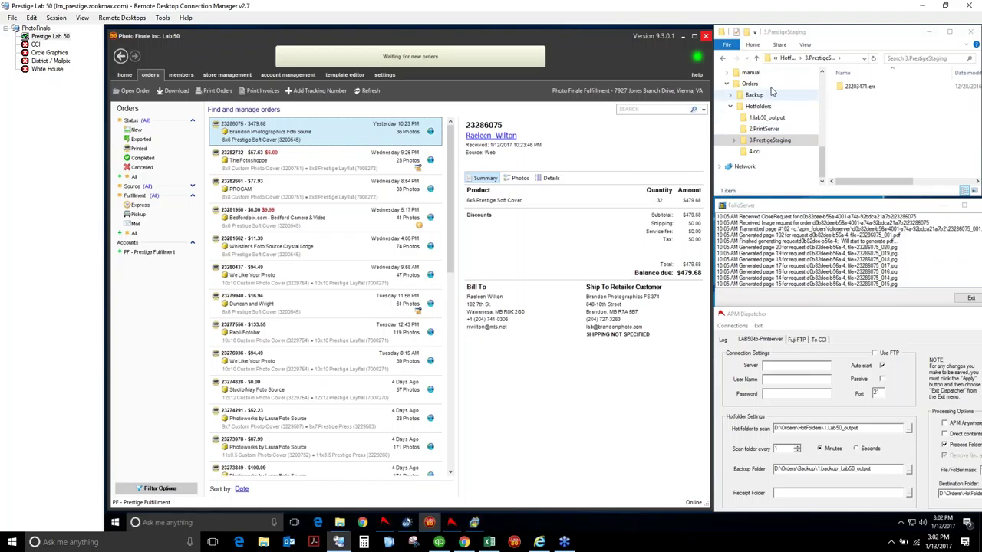
{"action": "left_click_drag", "start_coordinate": [820, 83], "coordinate": [825, 171]}
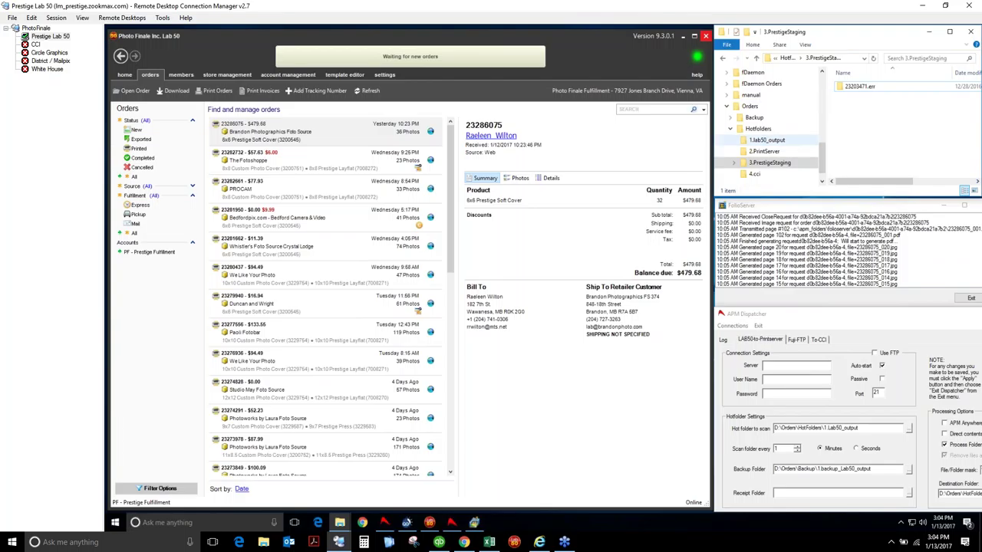
- Review the order Downloading settings and the general Fulfillment settings in Lab 50
{"action": "left_click", "coordinate": [374, 91]}
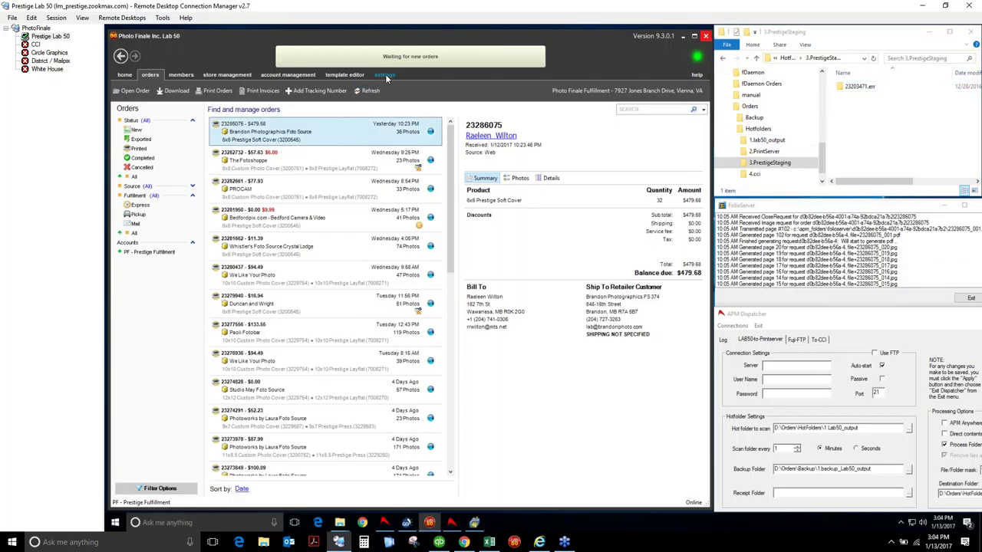
{"action": "left_click", "coordinate": [385, 75]}
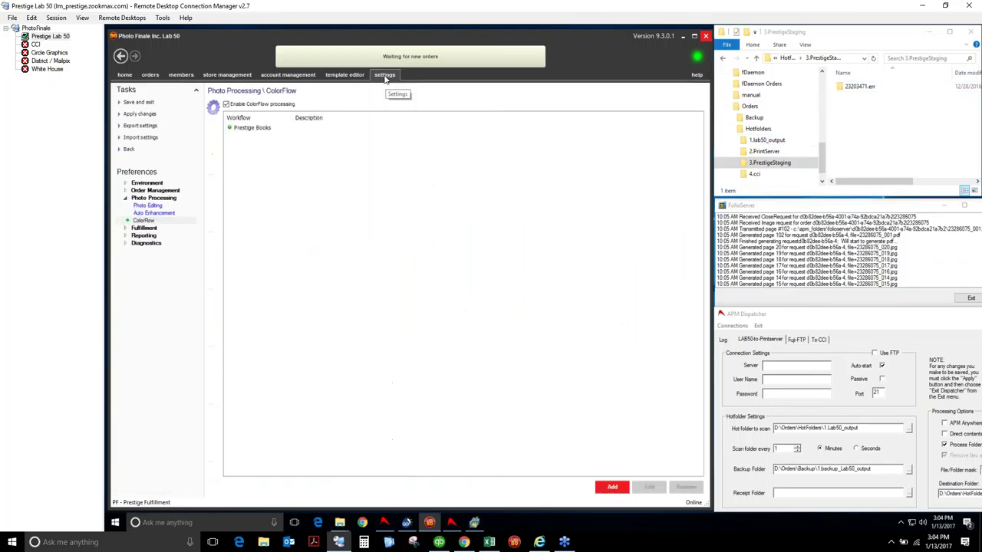
{"action": "left_click", "coordinate": [164, 205]}
{"action": "left_click", "coordinate": [162, 192]}
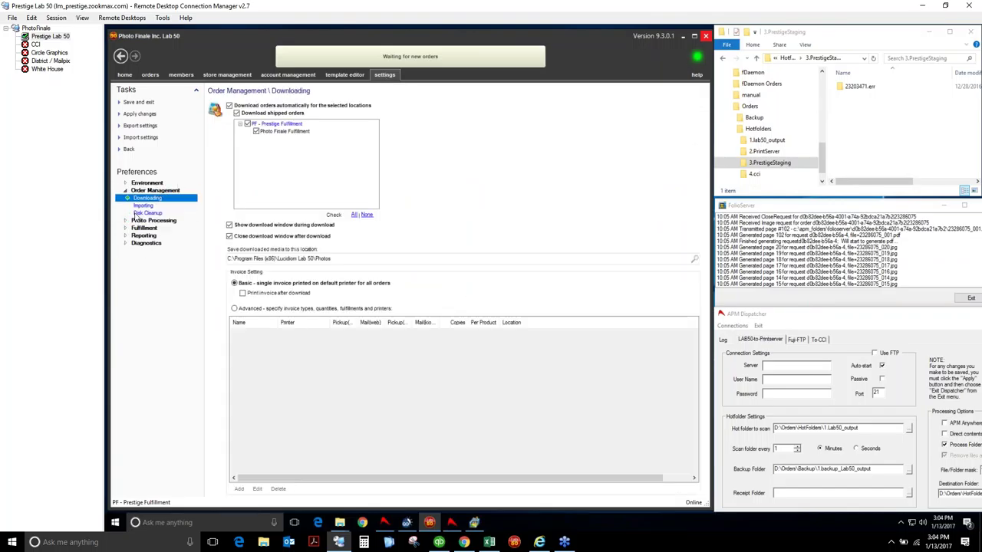
{"action": "left_click", "coordinate": [154, 221]}
{"action": "left_click", "coordinate": [155, 229]}
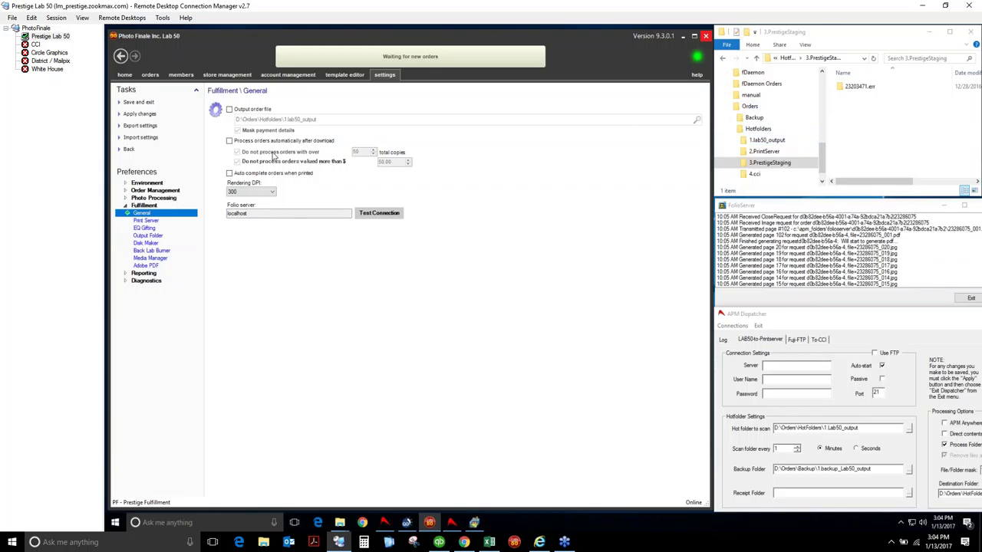
- Launch the APM Setup Wizard from the Print Server fulfillment settings and view the Prn1 - Hotfolder Interface printer settings
{"action": "left_click", "coordinate": [147, 221]}
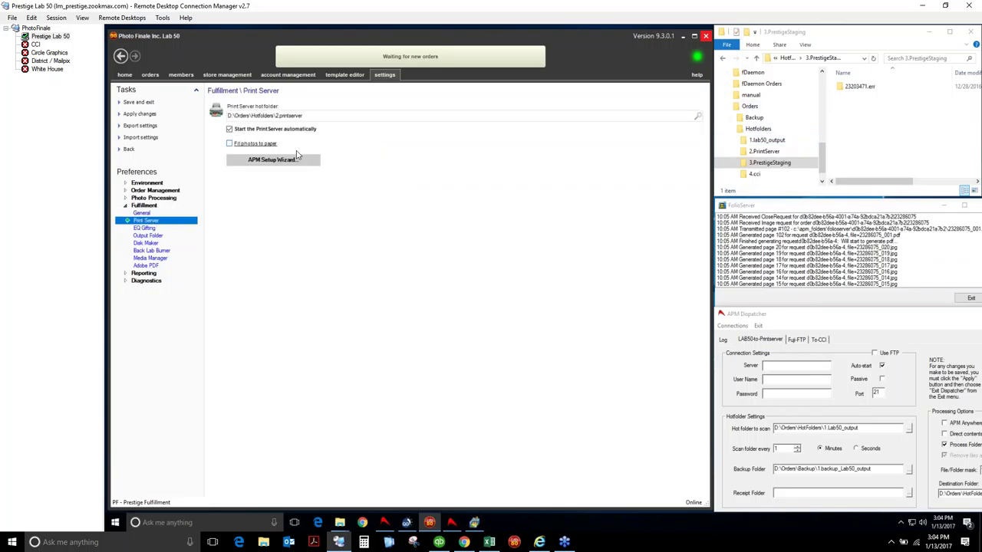
{"action": "left_click", "coordinate": [294, 163]}
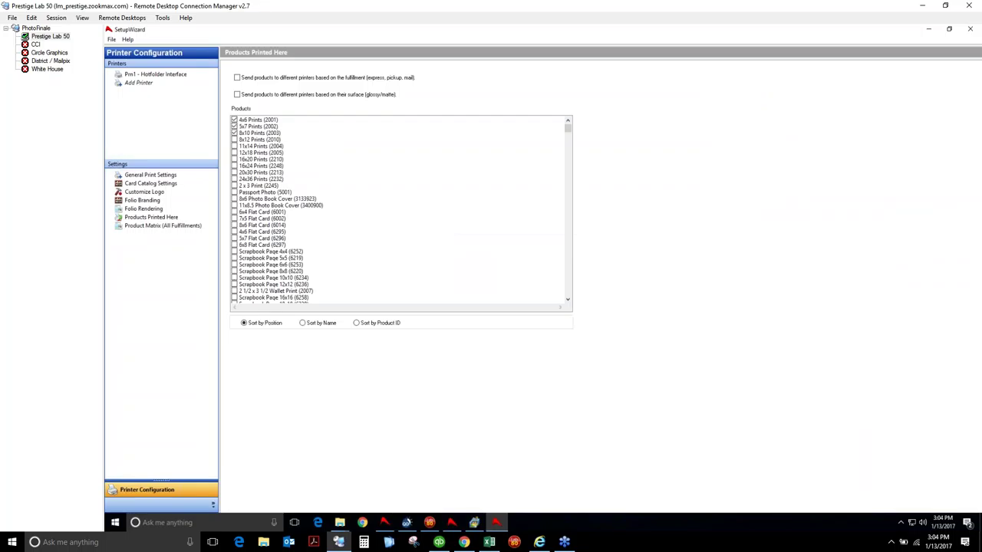
{"action": "left_click", "coordinate": [156, 75]}
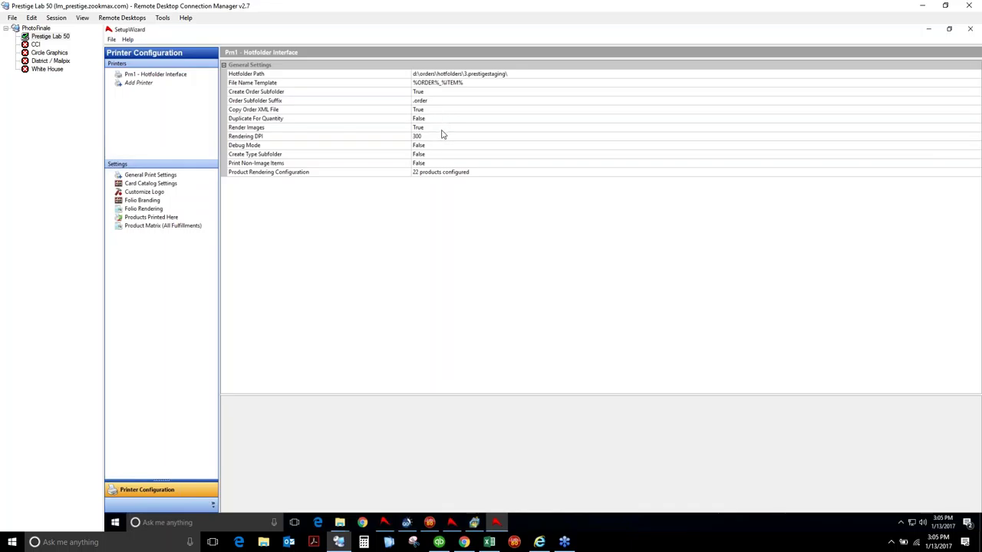
- Review the printer's Product Rendering Configuration list and close the APM Setup Wizard without saving
{"action": "left_click", "coordinate": [449, 176]}
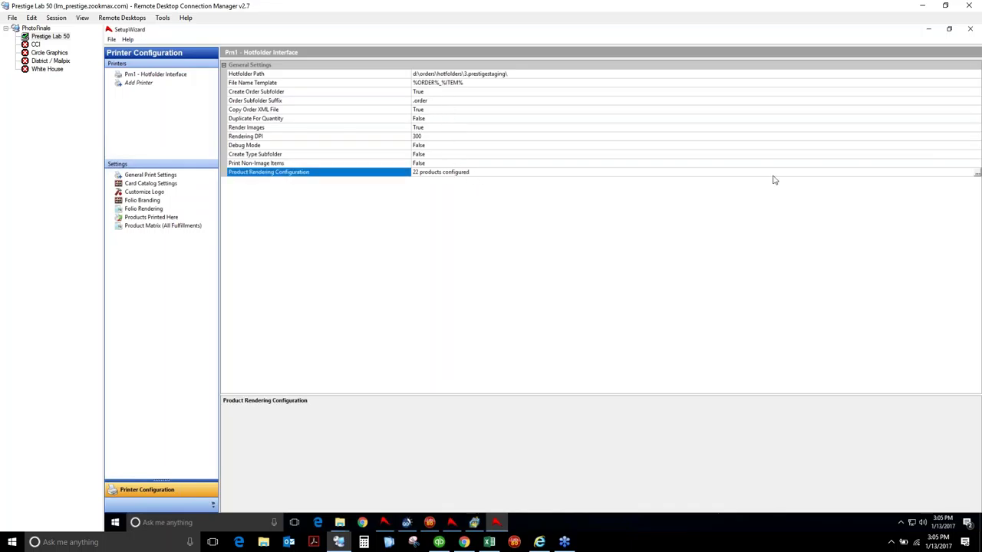
{"action": "left_click", "coordinate": [976, 173]}
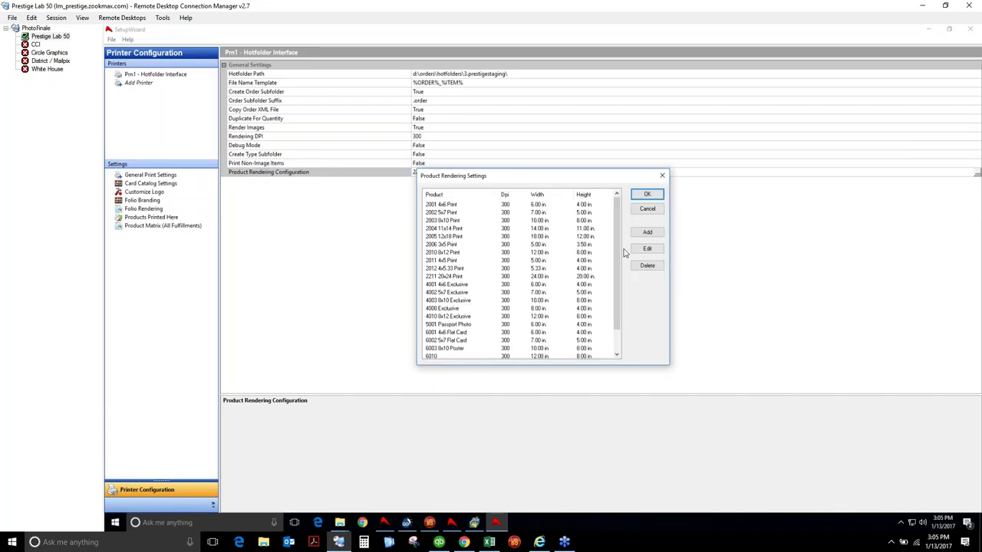
{"action": "left_click_drag", "start_coordinate": [618, 247], "coordinate": [620, 222]}
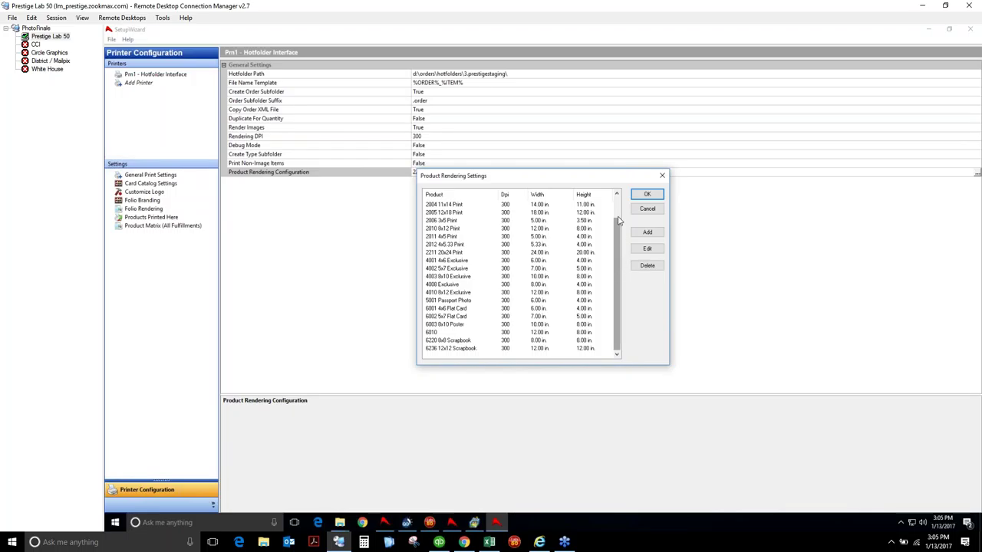
{"action": "left_click", "coordinate": [647, 210]}
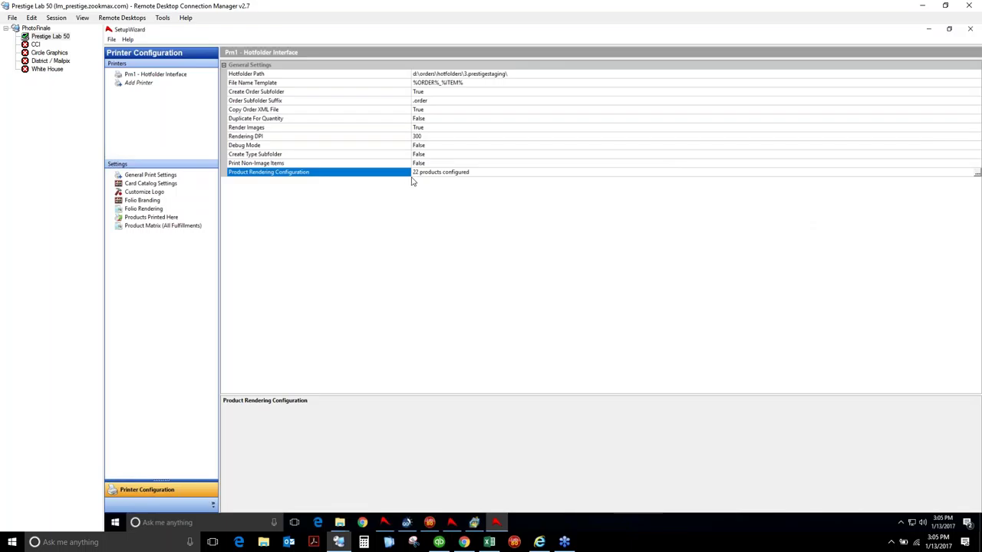
{"action": "left_click", "coordinate": [970, 30]}
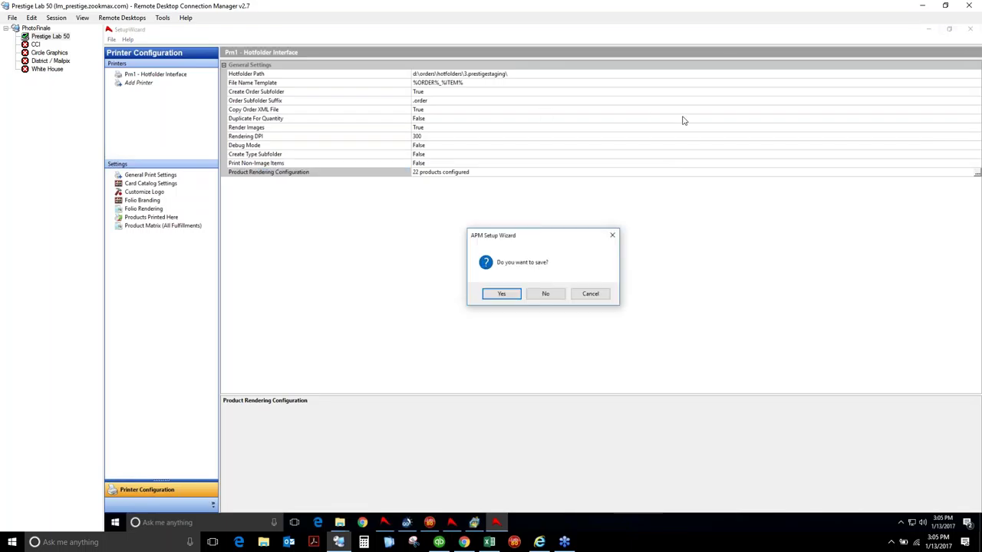
{"action": "left_click", "coordinate": [543, 293]}
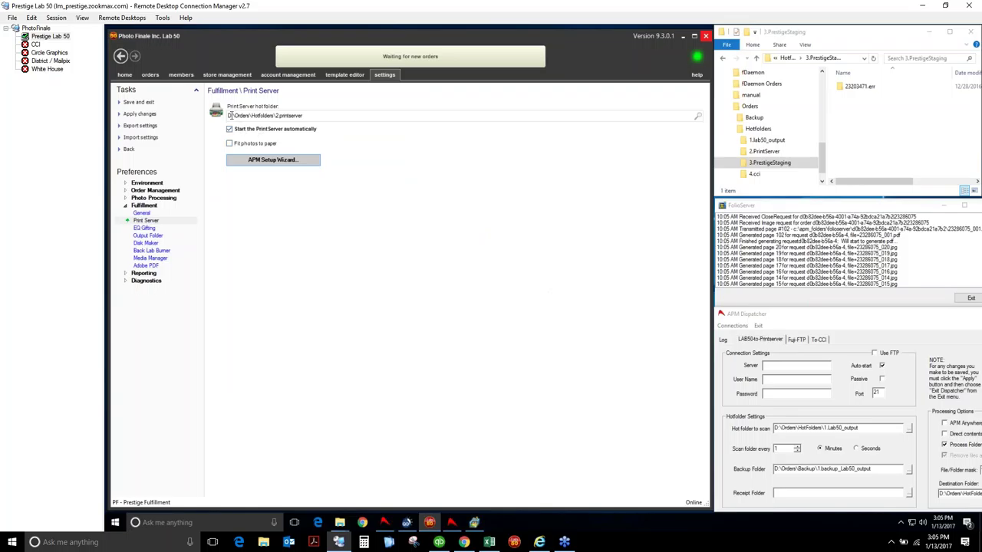
- Examine the Print Server hot folder path and the contents of the 3.backup_OrdersSentToFuji, 1.backup_Lab50_output and 4.to.CCI backup folders
{"action": "left_click_drag", "start_coordinate": [230, 115], "coordinate": [304, 123]}
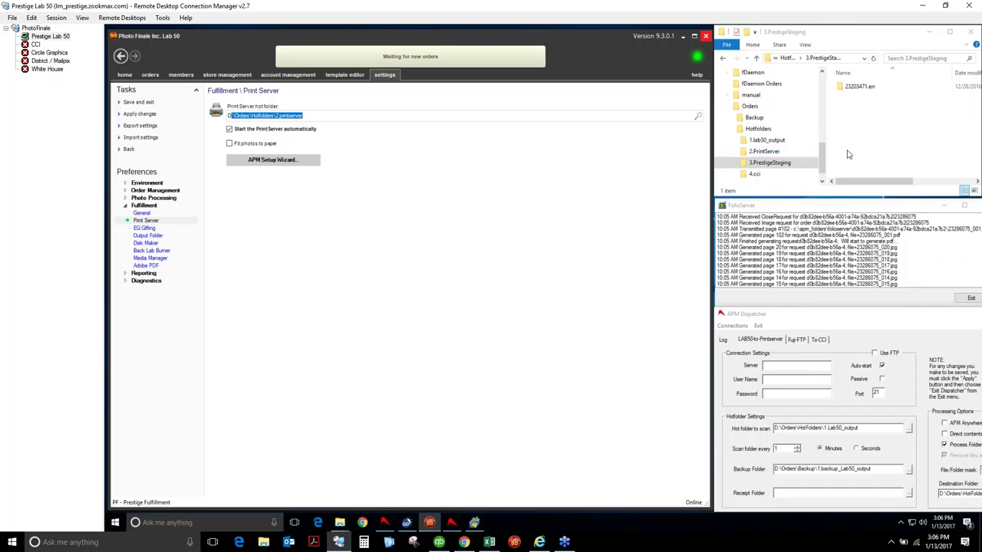
{"action": "left_click", "coordinate": [731, 117]}
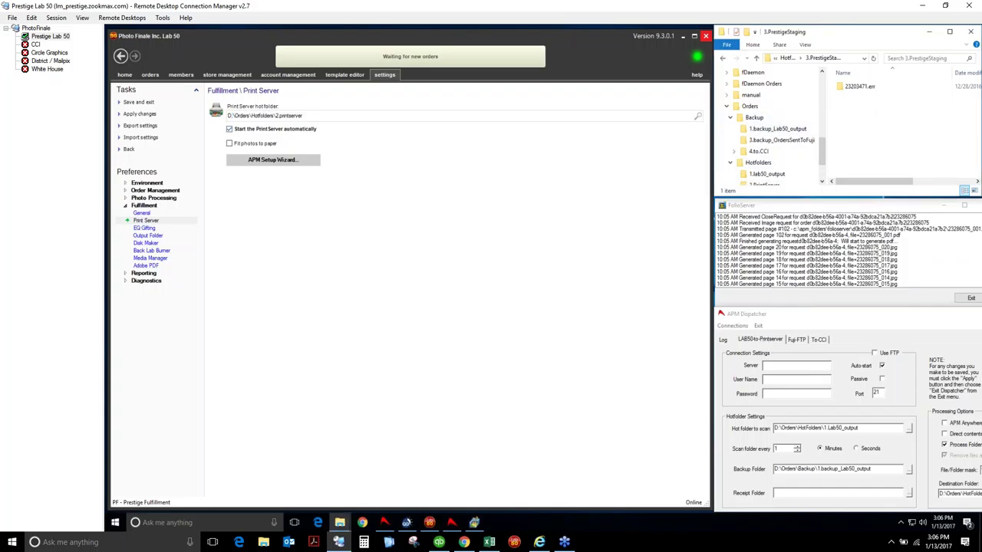
{"action": "left_click", "coordinate": [779, 141]}
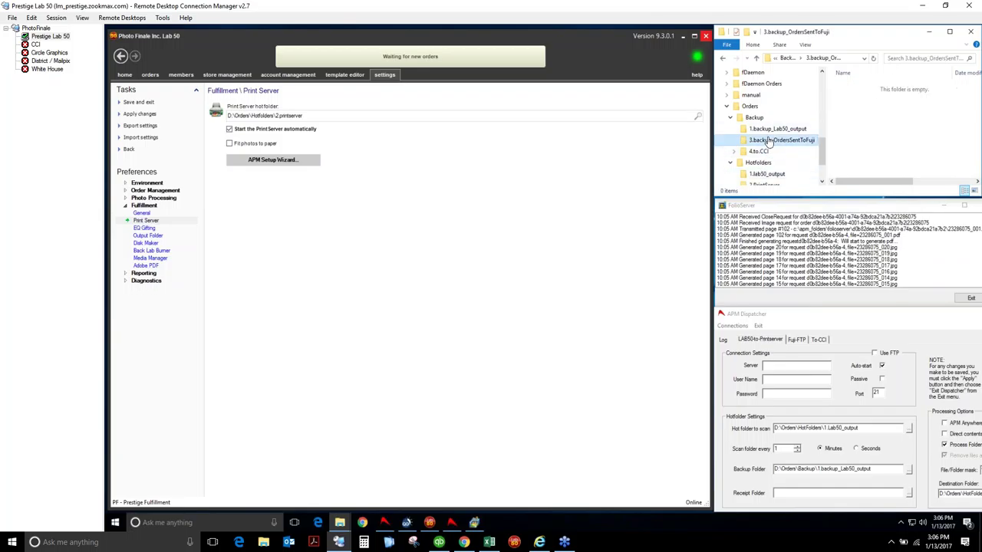
{"action": "left_click", "coordinate": [786, 131]}
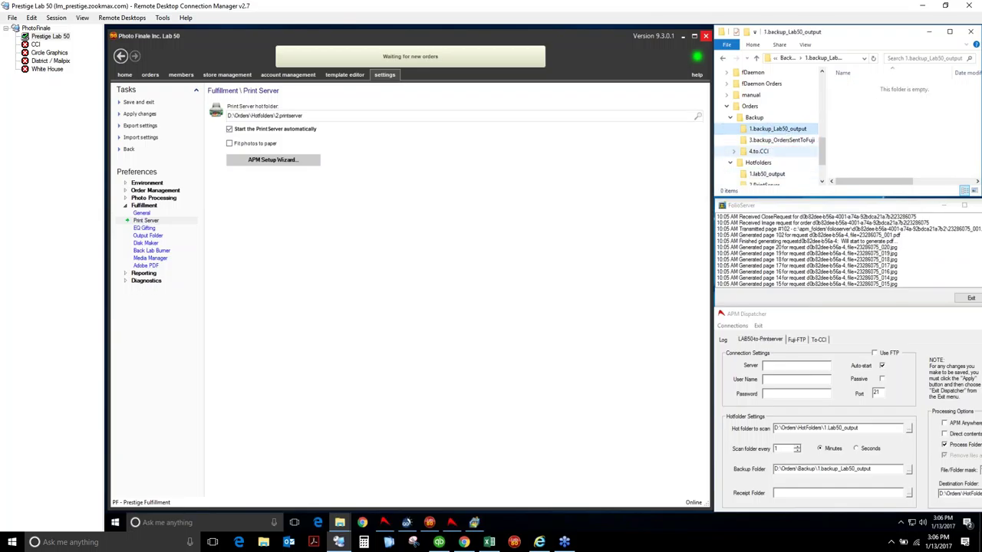
{"action": "left_click", "coordinate": [748, 152]}
{"action": "left_click", "coordinate": [862, 126]}
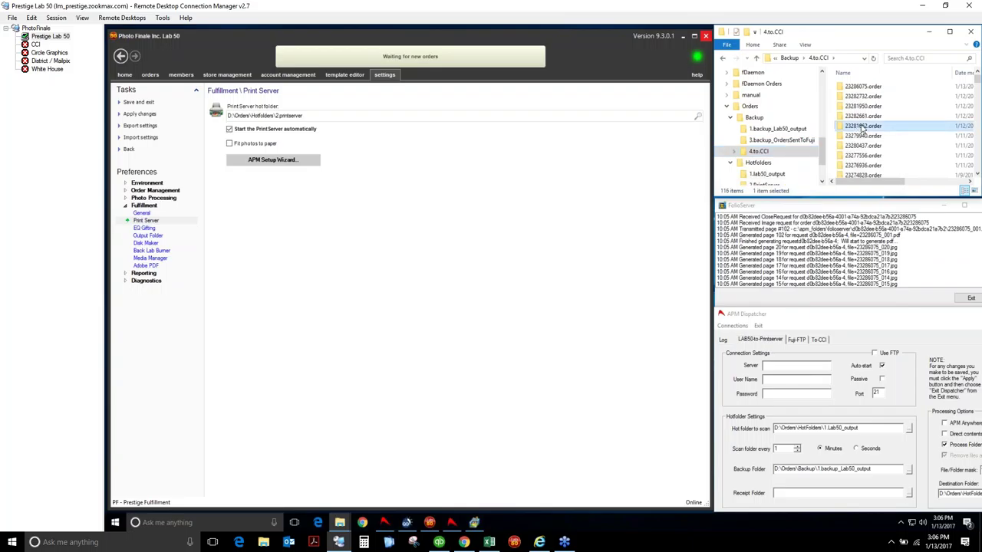
{"action": "left_click", "coordinate": [870, 106]}
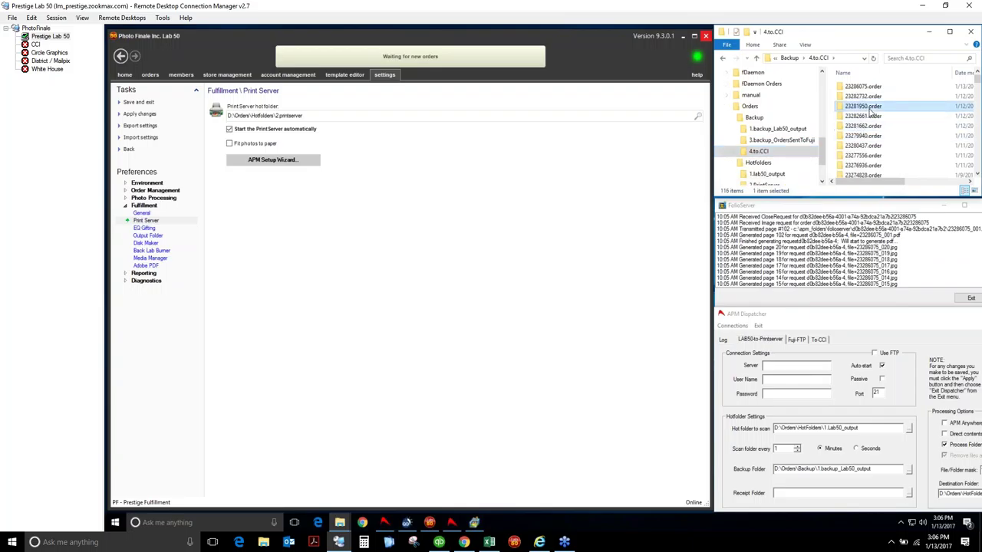
{"action": "left_click", "coordinate": [870, 116]}
{"action": "scroll", "coordinate": [870, 132], "scroll_direction": "down", "scroll_amount": 10}
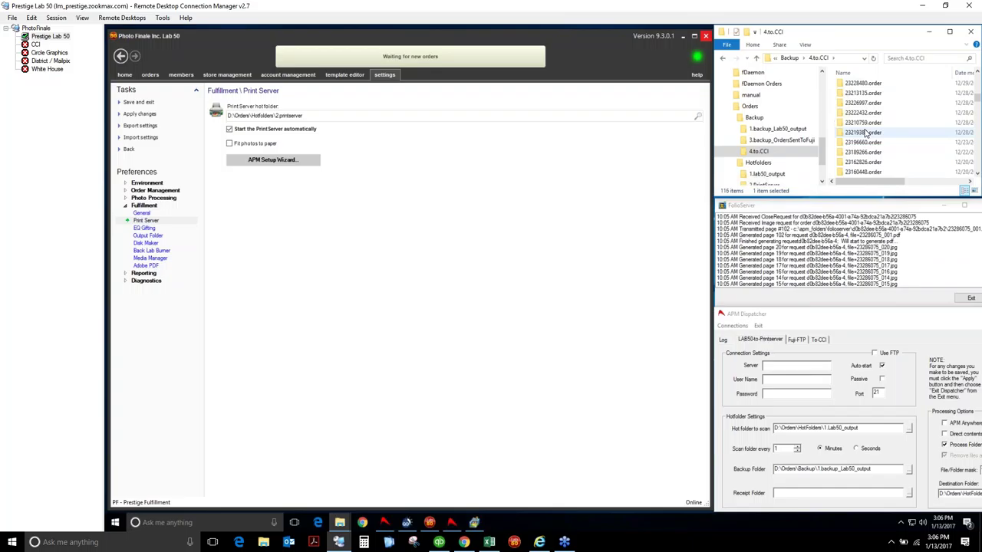
{"action": "scroll", "coordinate": [870, 128], "scroll_direction": "down", "scroll_amount": 3}
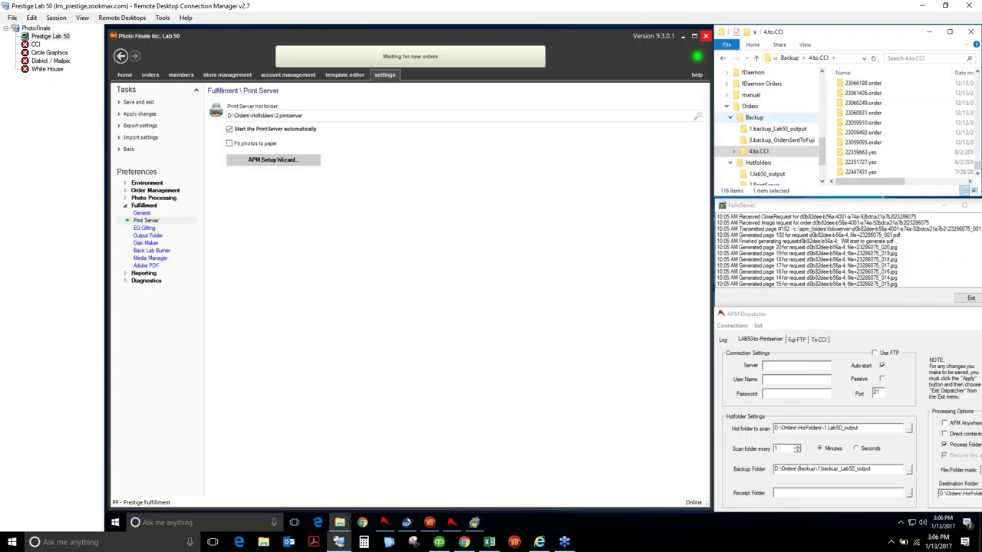
{"action": "left_click", "coordinate": [731, 122]}
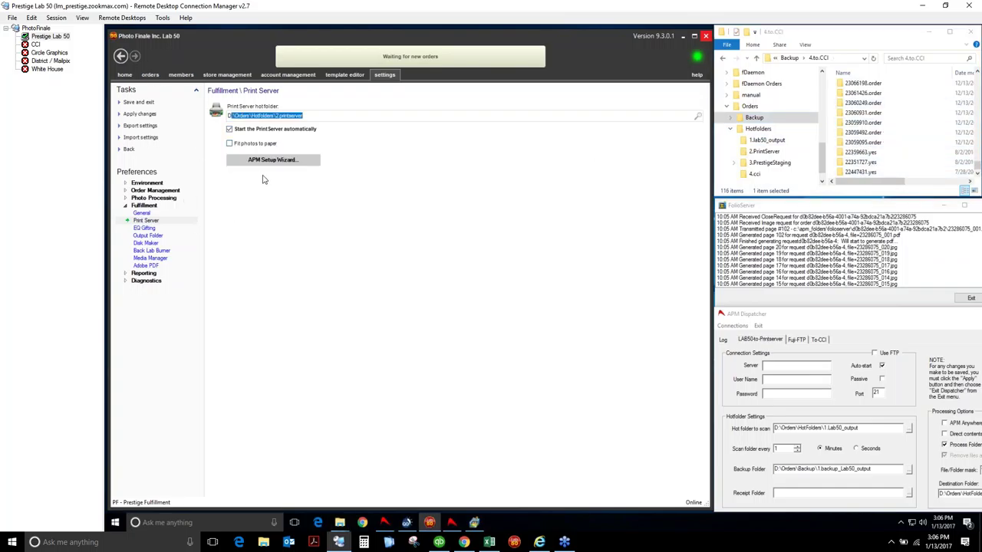
- Print both items of The Fotoshoppe's order from the orders list with Skip ColorFlow Processing enabled
{"action": "left_click", "coordinate": [152, 74]}
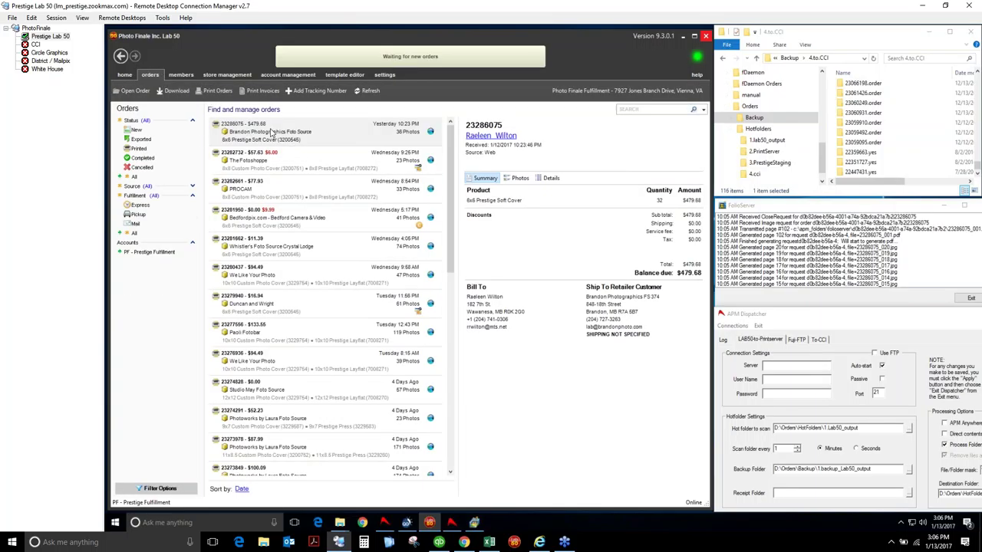
{"action": "left_click", "coordinate": [299, 168]}
{"action": "right_click", "coordinate": [297, 166]}
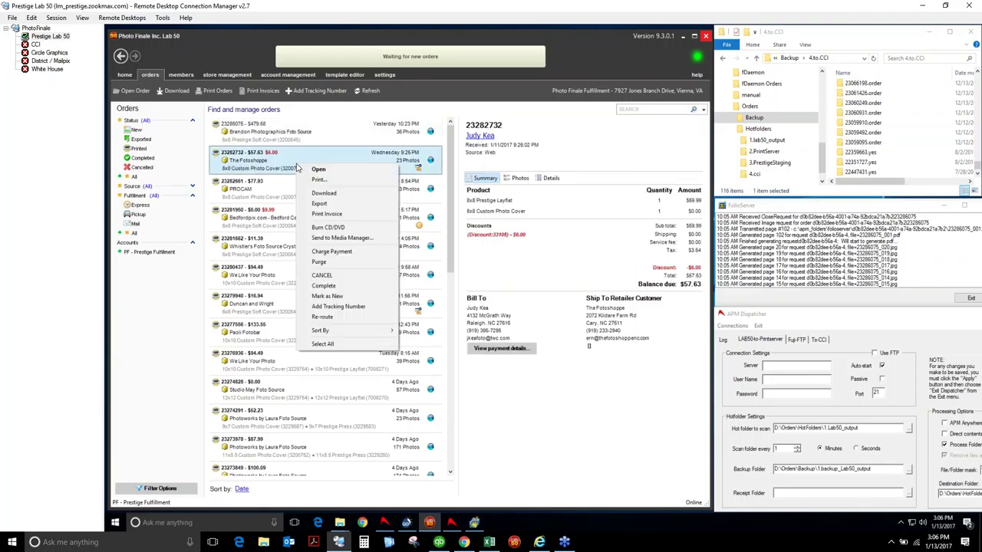
{"action": "left_click", "coordinate": [330, 184]}
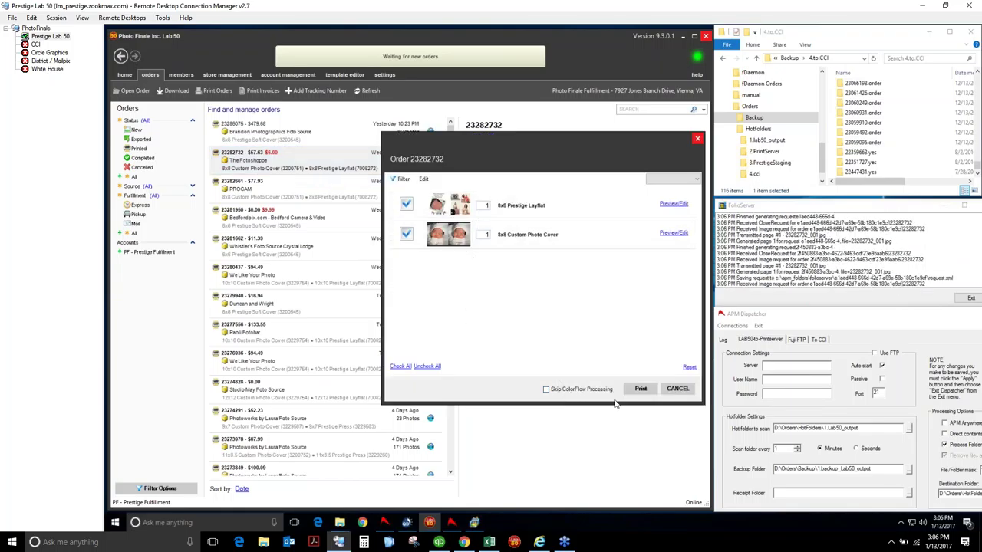
{"action": "left_click", "coordinate": [643, 389]}
{"action": "left_click", "coordinate": [546, 389]}
{"action": "left_click", "coordinate": [640, 388]}
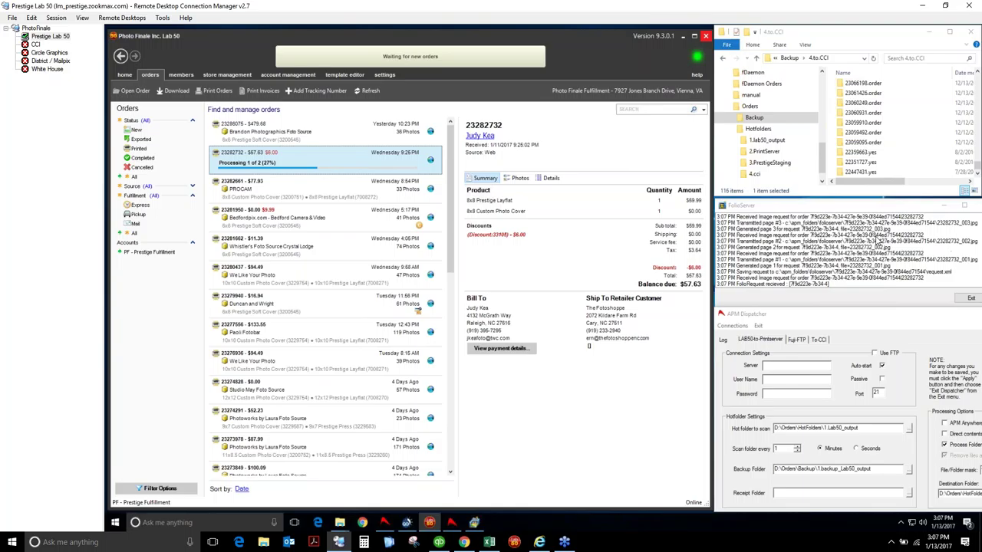
- Check the APM Dispatcher log and the 1.lab50_output, 2.PrintServer and 3.PrestigeStaging hot folders for the order being processed
{"action": "left_click", "coordinate": [724, 341]}
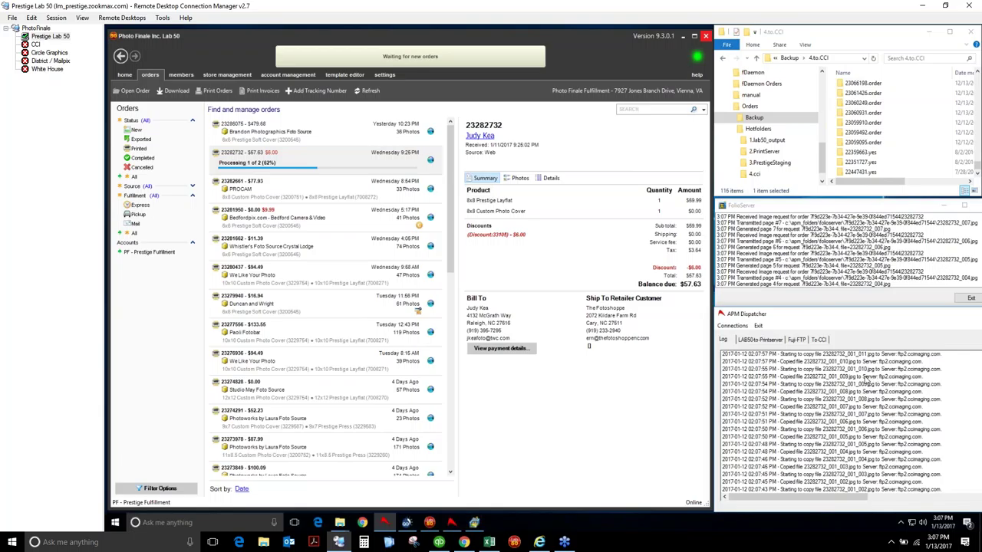
{"action": "left_click", "coordinate": [767, 140]}
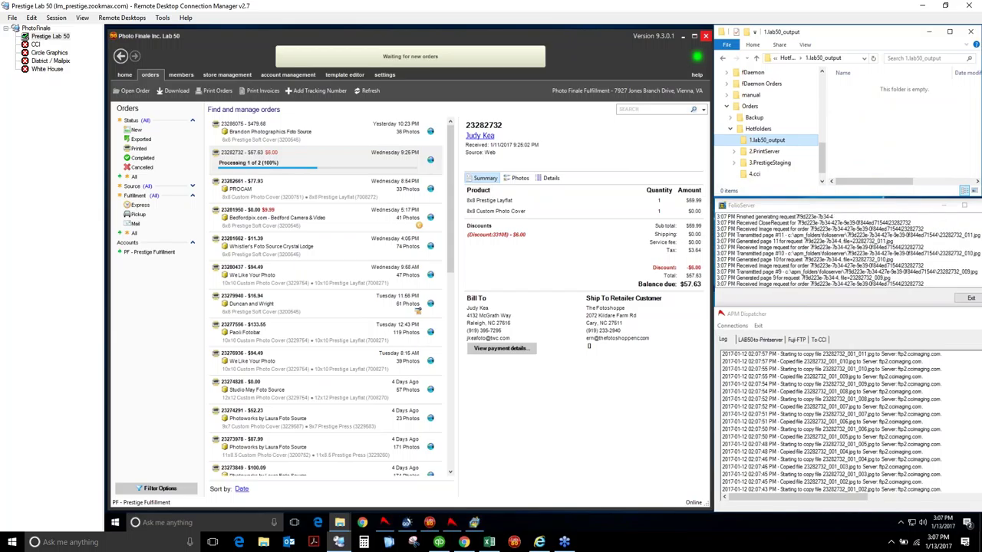
{"action": "left_click", "coordinate": [778, 152]}
{"action": "left_click", "coordinate": [779, 163]}
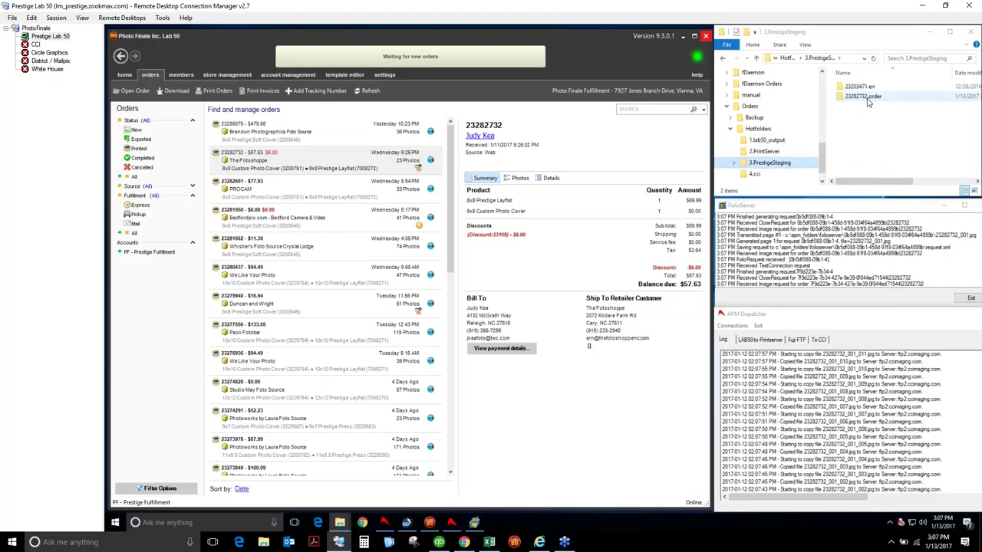
- Open the printed order's folder in 3.PrestigeStaging and view its rendered page images from the first through the sixth
{"action": "mouse_move", "coordinate": [869, 102]}
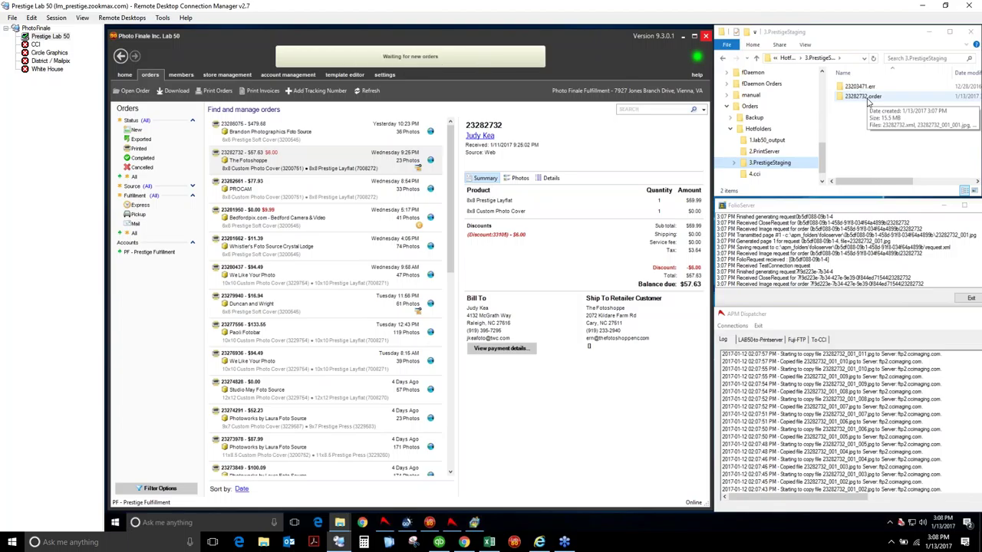
{"action": "double_click", "coordinate": [865, 96]}
{"action": "double_click", "coordinate": [926, 104]}
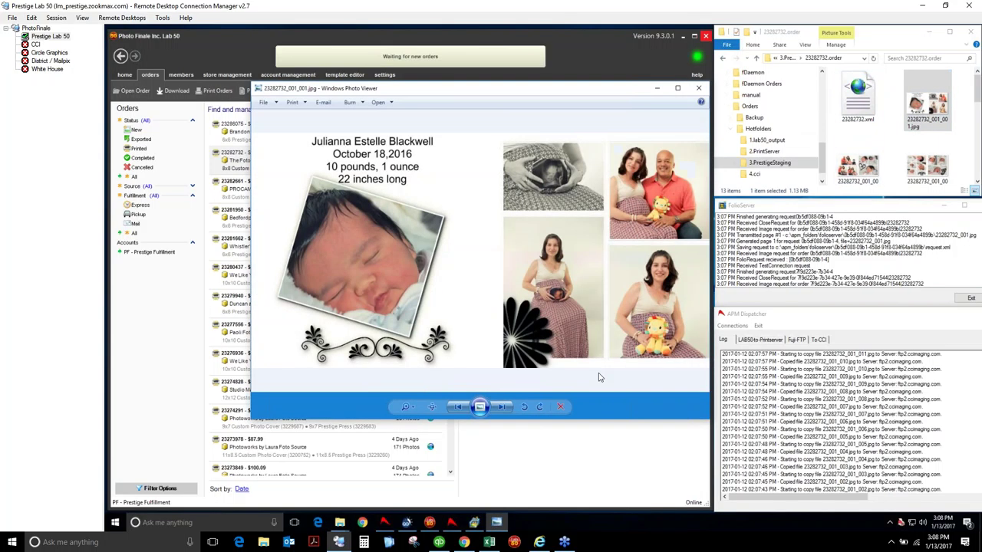
{"action": "left_click", "coordinate": [501, 407]}
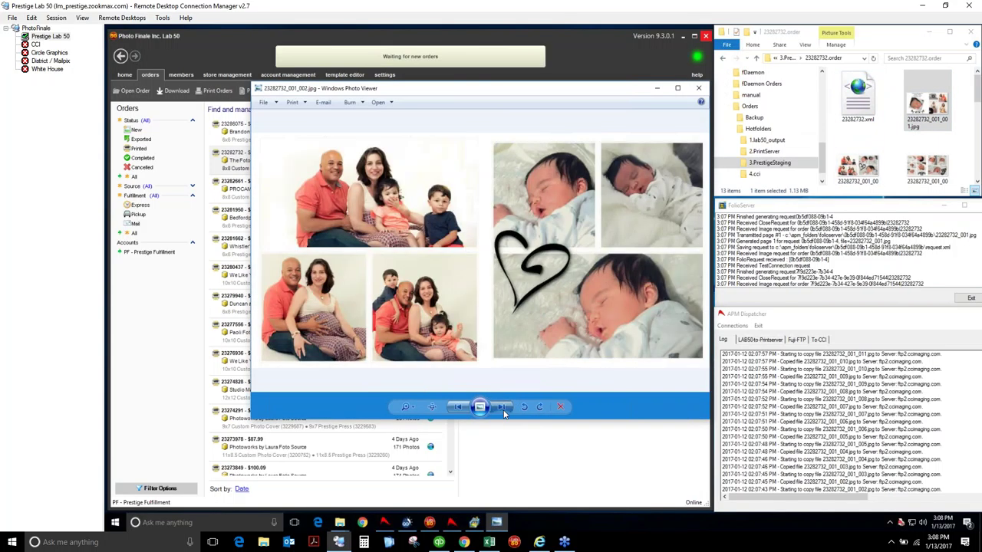
{"action": "left_click", "coordinate": [500, 408]}
{"action": "left_click", "coordinate": [501, 407]}
{"action": "left_click", "coordinate": [503, 409]}
{"action": "left_click", "coordinate": [503, 409]}
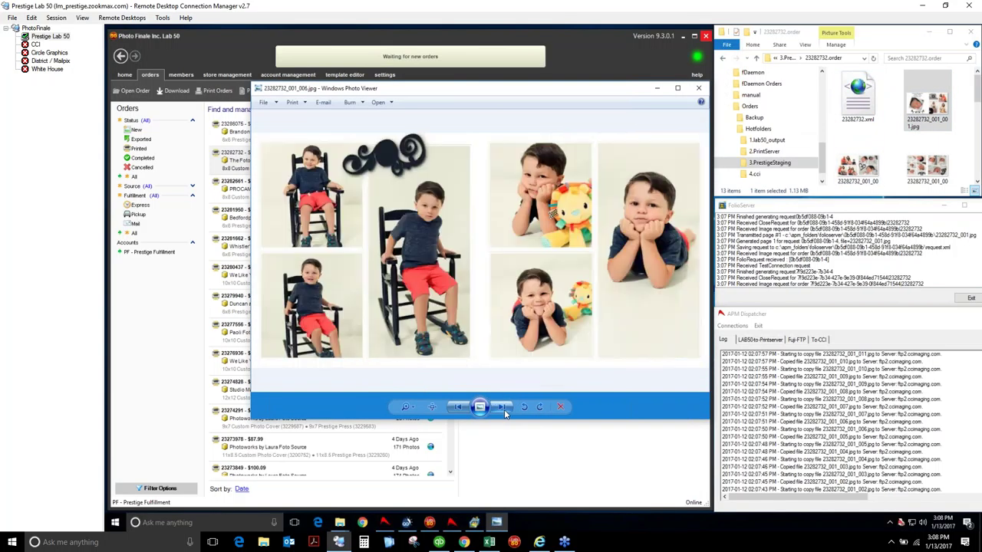
- View the remaining rendered page images of the printed order through the last one, and close the photo viewer
{"action": "left_click", "coordinate": [502, 409]}
{"action": "left_click", "coordinate": [458, 409]}
{"action": "left_click", "coordinate": [458, 409]}
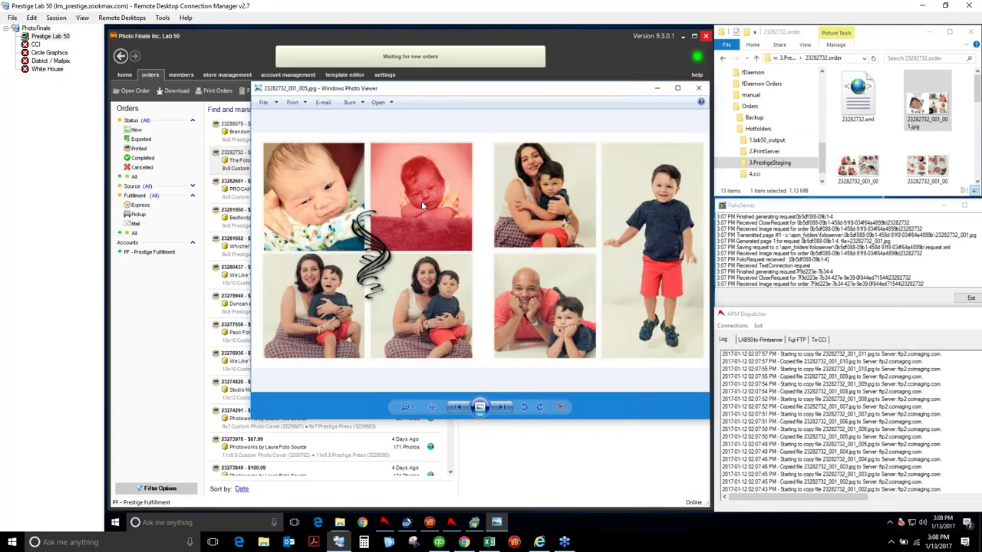
{"action": "left_click", "coordinate": [502, 407]}
{"action": "left_click", "coordinate": [502, 408]}
{"action": "left_click", "coordinate": [504, 408]}
{"action": "left_click", "coordinate": [505, 409]}
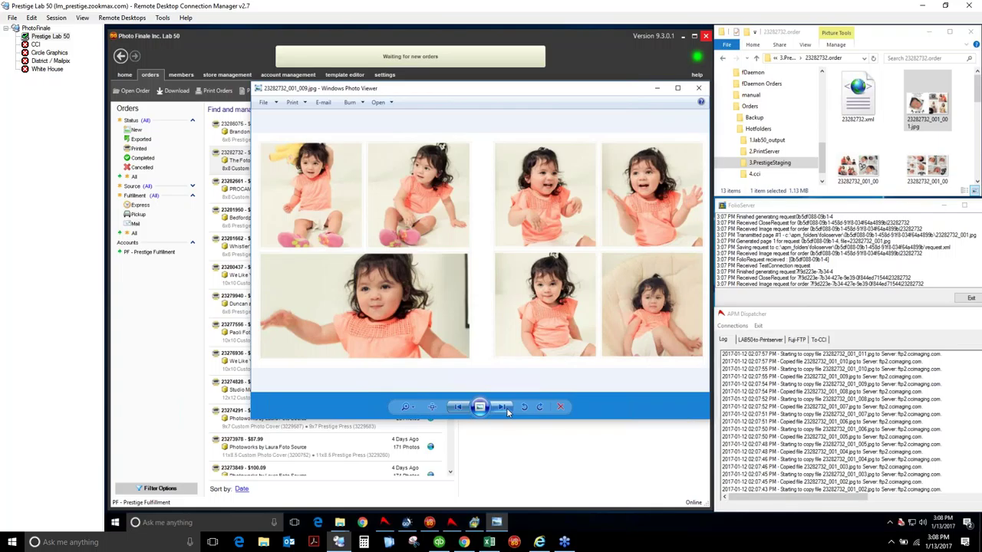
{"action": "left_click", "coordinate": [503, 407]}
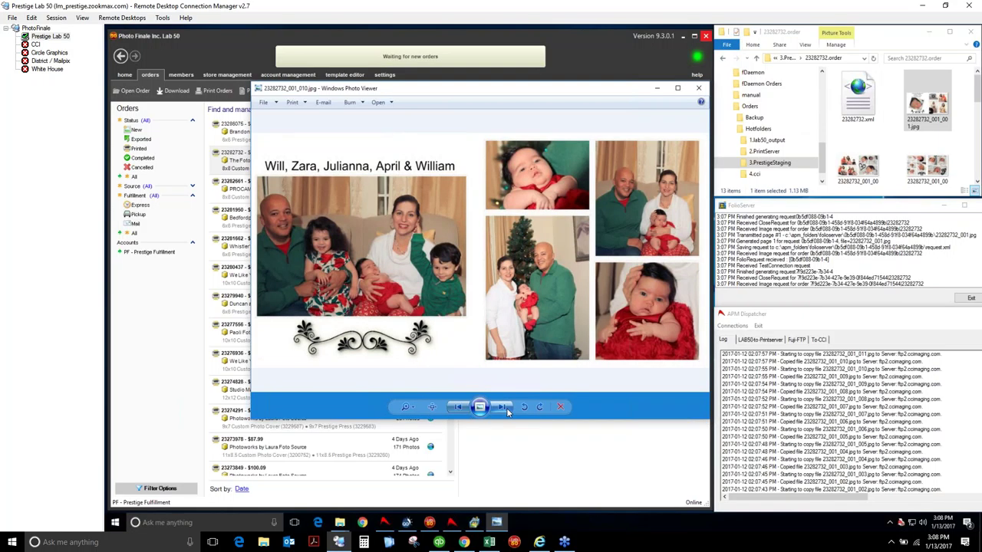
{"action": "left_click", "coordinate": [502, 408]}
{"action": "left_click", "coordinate": [503, 407]}
{"action": "left_click", "coordinate": [503, 408]}
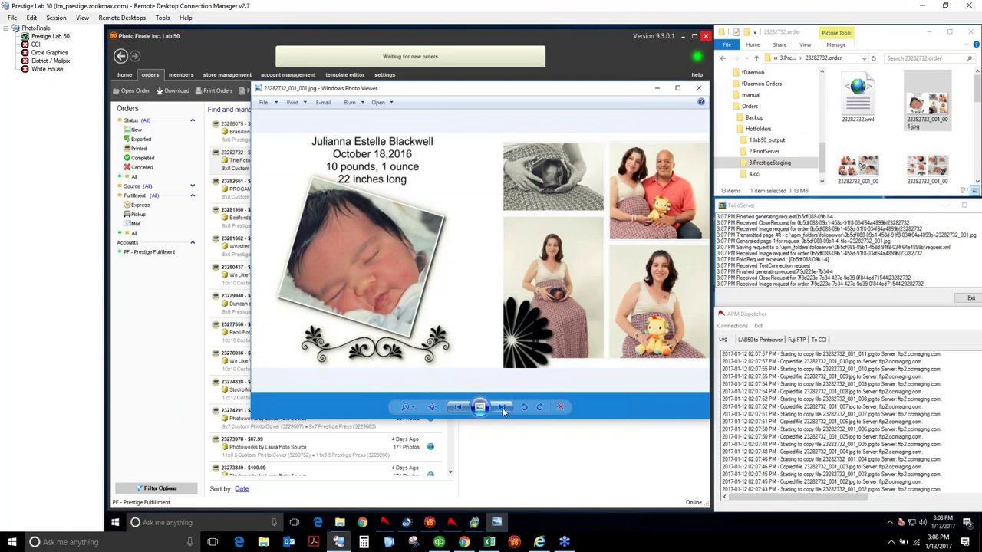
{"action": "left_click", "coordinate": [502, 408]}
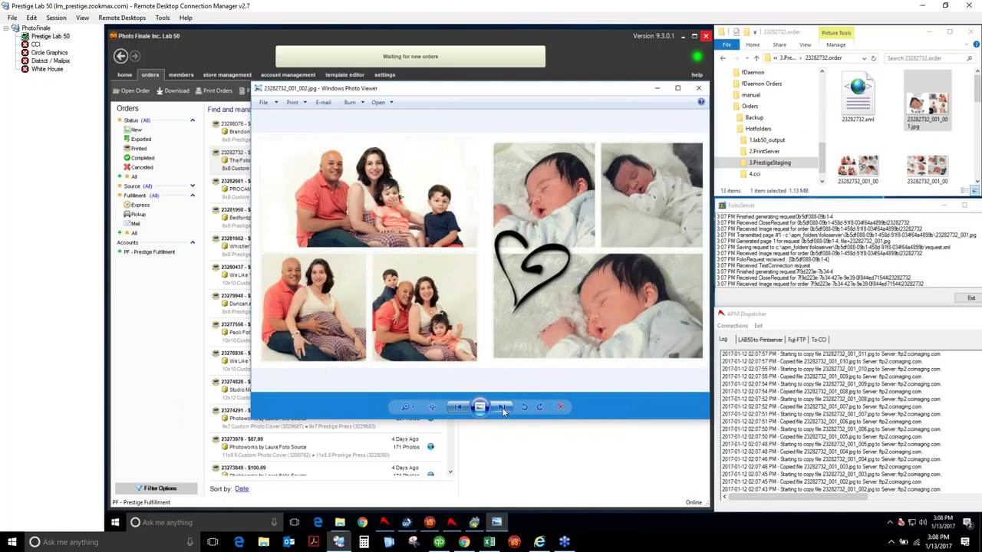
{"action": "left_click", "coordinate": [697, 88]}
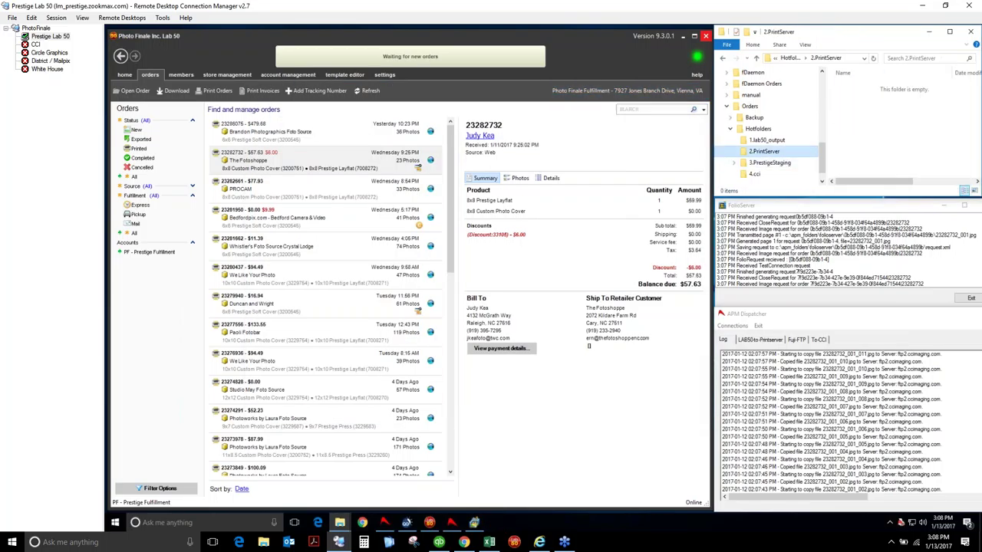
- Rename the .order folder in the 3.PrestigeStaging hot folder so that its extension is .err
{"action": "left_click", "coordinate": [770, 163]}
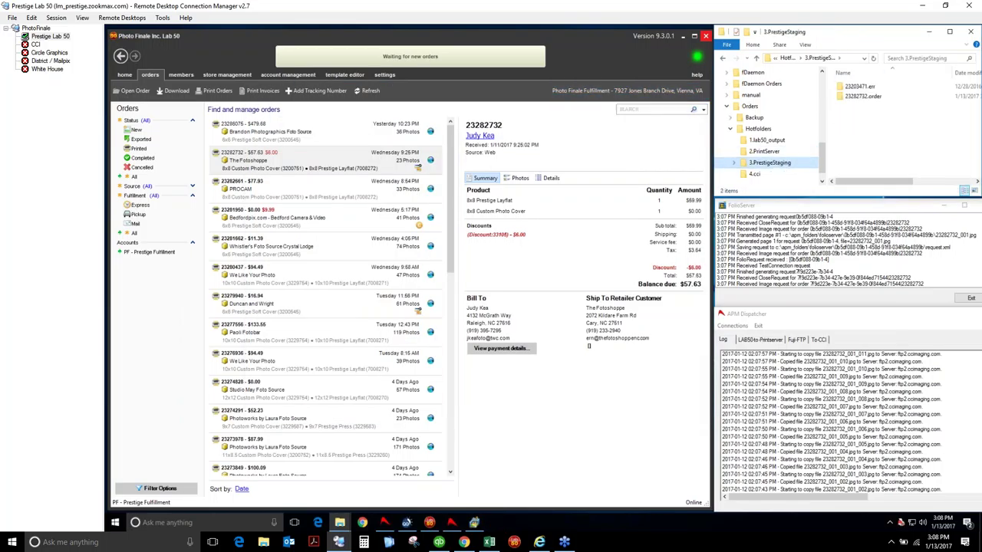
{"action": "left_click", "coordinate": [872, 98]}
{"action": "left_click", "coordinate": [876, 103]}
{"action": "left_click_drag", "start_coordinate": [867, 98], "coordinate": [902, 101]}
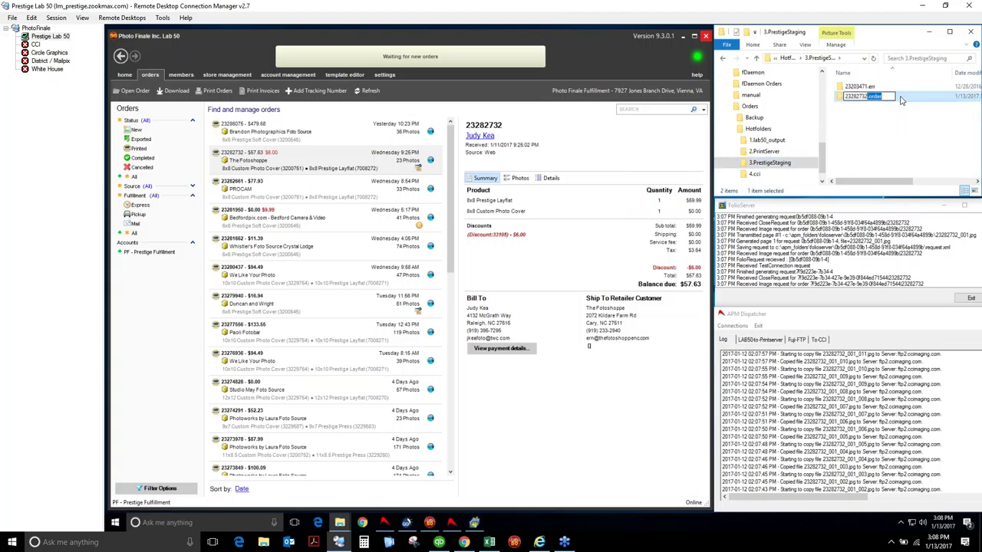
{"action": "type", "text": "err"}
{"action": "left_click", "coordinate": [905, 113]}
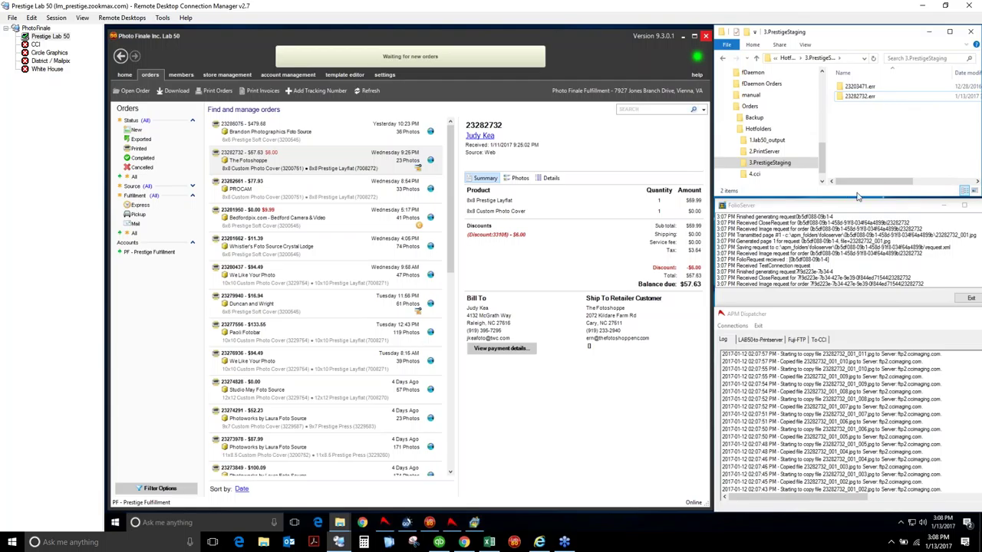
- Print the 6x6 Prestige Soft Cover of the Bedford Camera & Video order without skipping ColorFlow, and send it for ColorFlow processing
{"action": "left_click", "coordinate": [284, 193]}
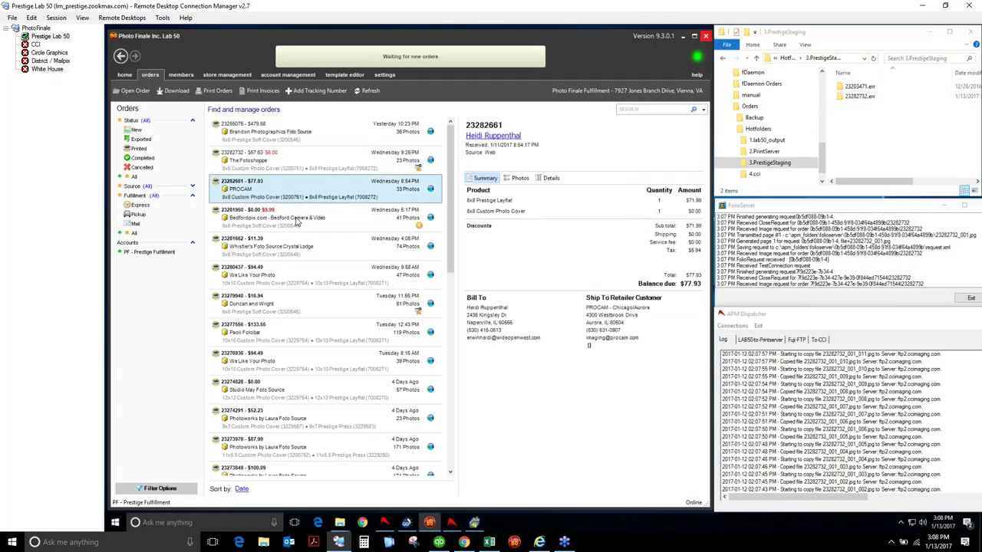
{"action": "left_click", "coordinate": [299, 222]}
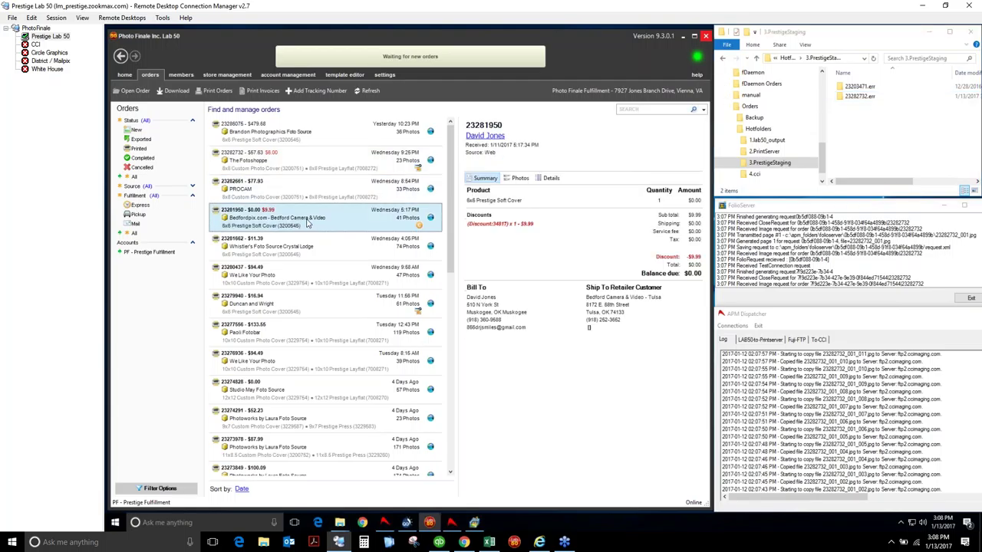
{"action": "right_click", "coordinate": [332, 221]}
{"action": "left_click", "coordinate": [343, 233]}
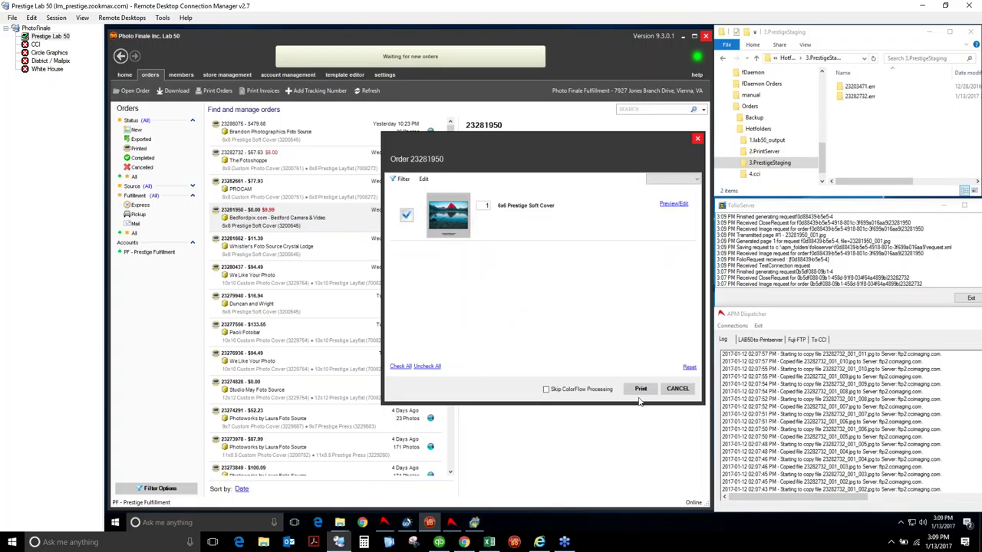
{"action": "left_click", "coordinate": [641, 389]}
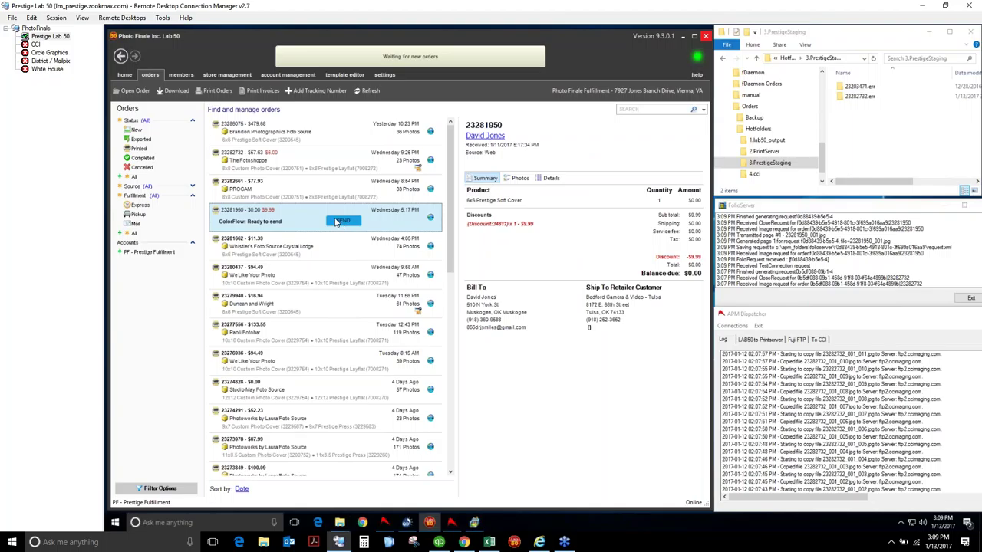
{"action": "left_click", "coordinate": [337, 221]}
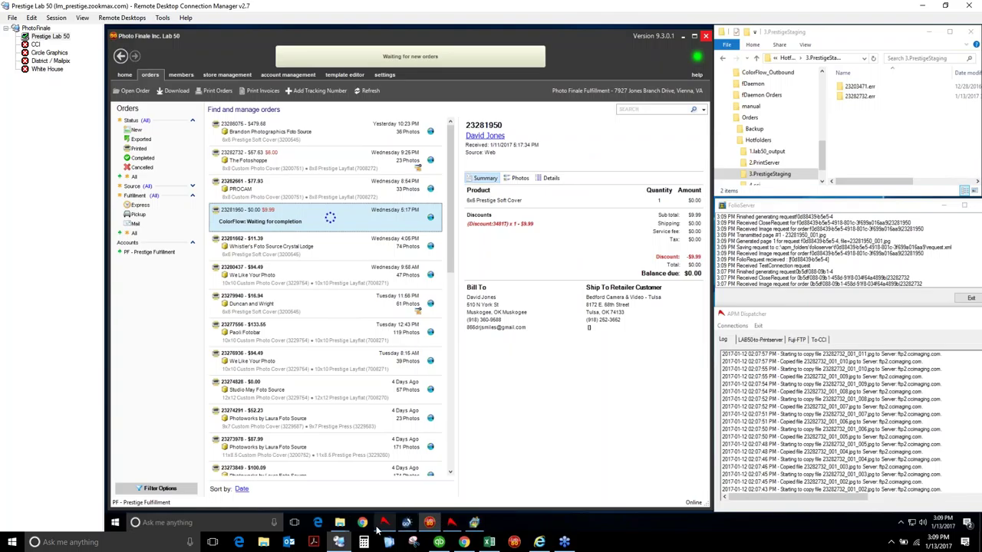
- Switch to Perfectly Clear QuickDesk and load the order's folder from D:\ColorFlow_Outbound, accepting the Details preset, D:\ColorFlow_Inbound output and Delete original
{"action": "left_click", "coordinate": [406, 522]}
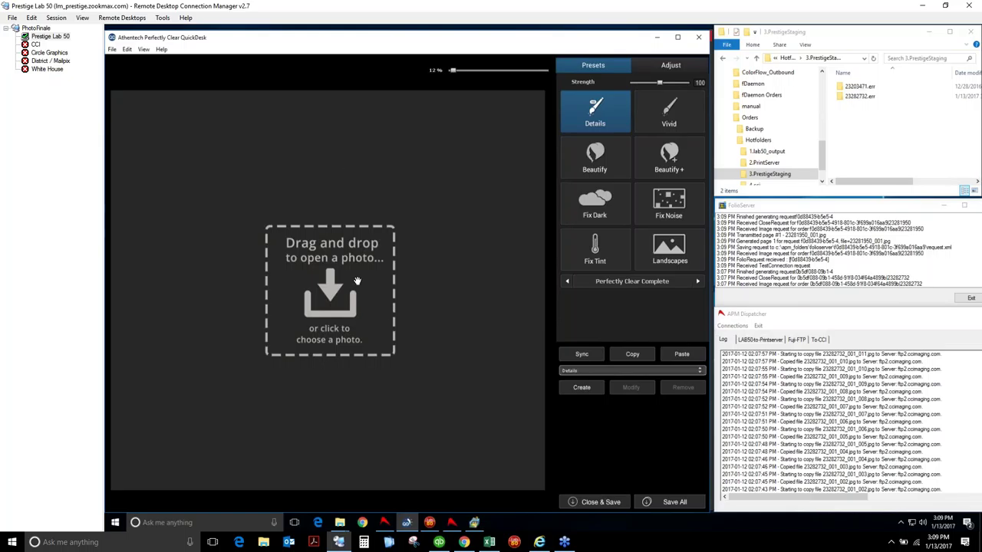
{"action": "left_click", "coordinate": [307, 279]}
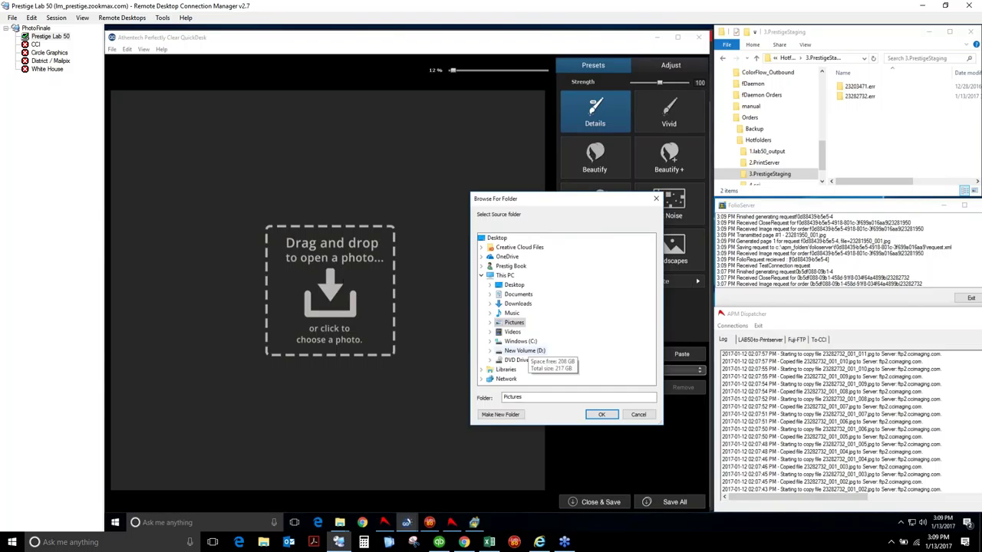
{"action": "left_click", "coordinate": [491, 351]}
{"action": "double_click", "coordinate": [535, 345]}
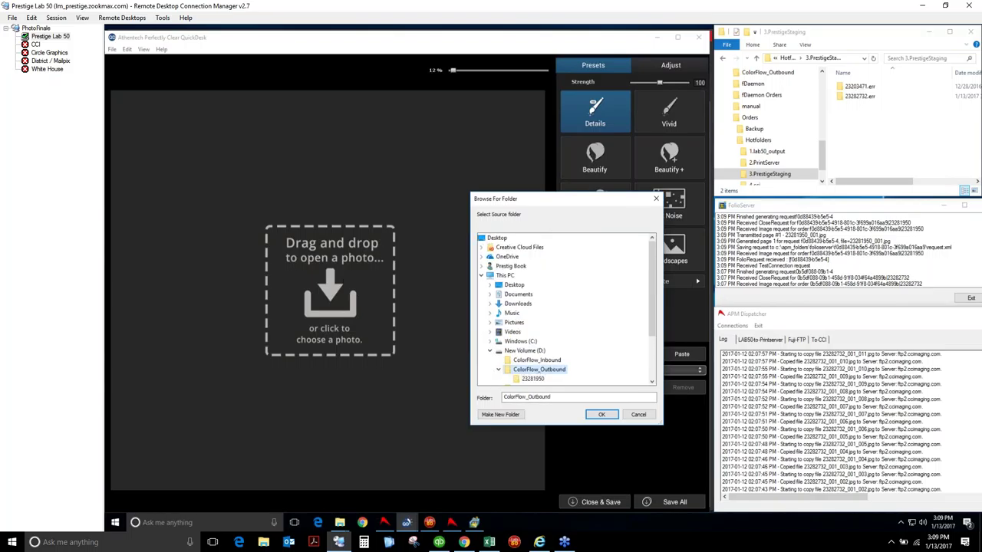
{"action": "left_click", "coordinate": [532, 379]}
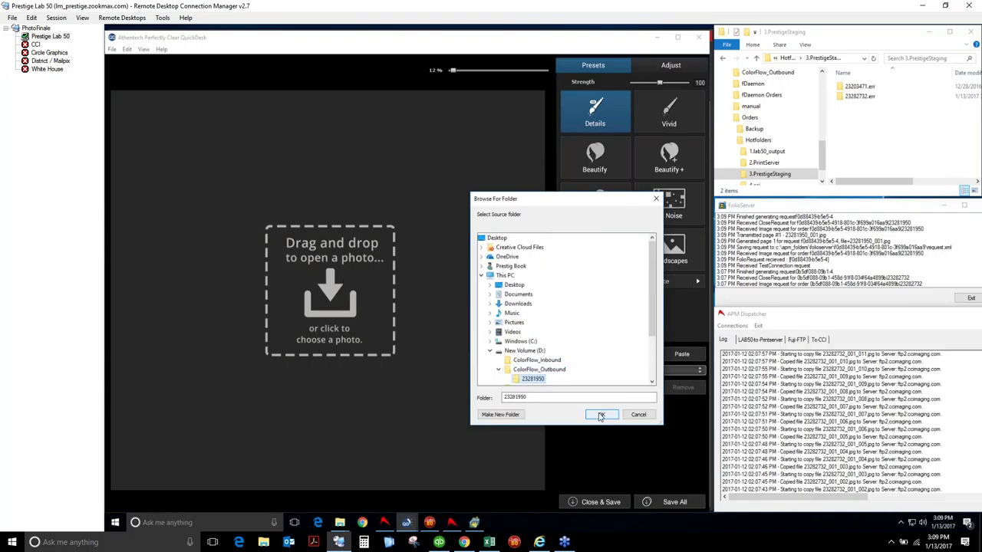
{"action": "left_click", "coordinate": [602, 414]}
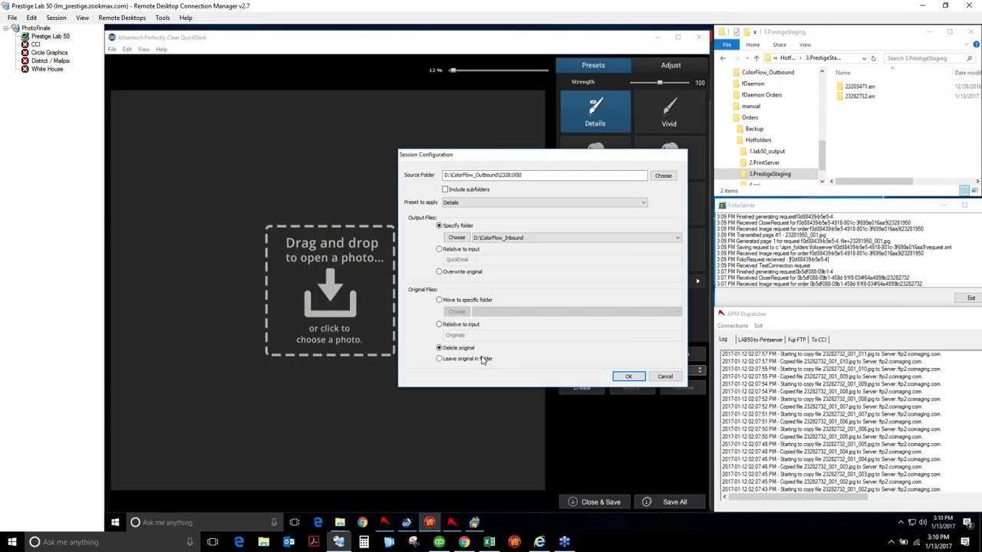
{"action": "left_click", "coordinate": [628, 376]}
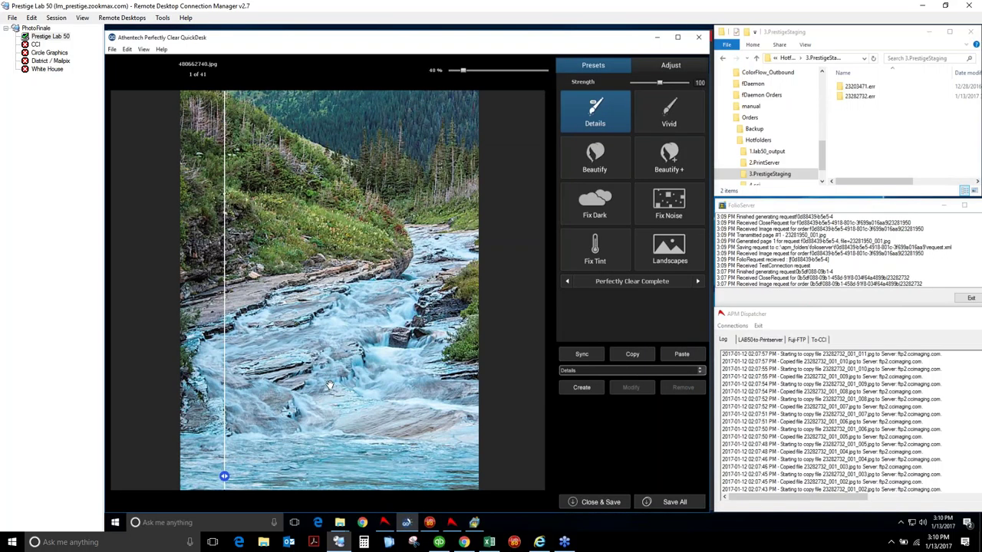
- Compare the original and corrected versions of the first river photo by moving the before/after divider across it
{"action": "left_click_drag", "start_coordinate": [212, 480], "coordinate": [309, 450]}
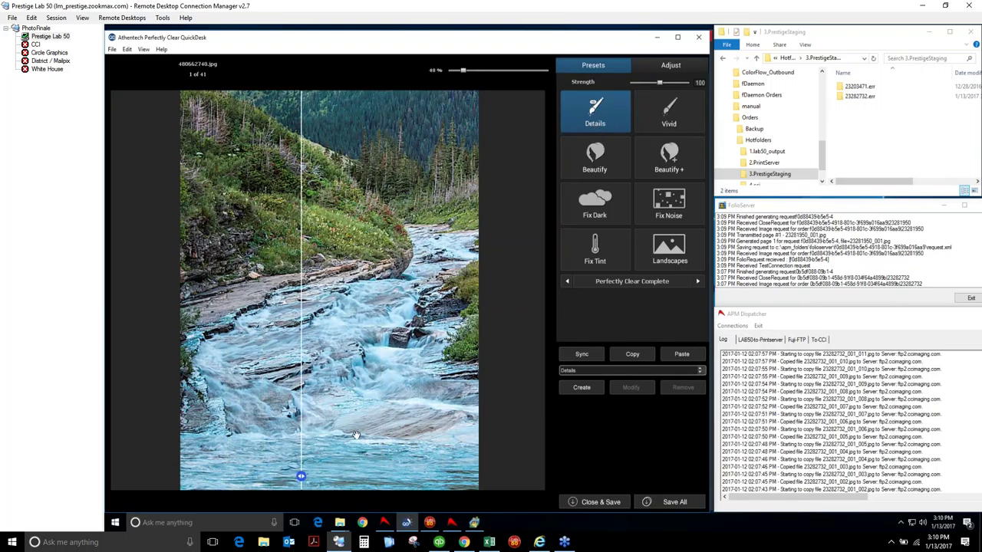
{"action": "left_click_drag", "start_coordinate": [305, 474], "coordinate": [299, 476]}
{"action": "left_click_drag", "start_coordinate": [362, 477], "coordinate": [286, 476]}
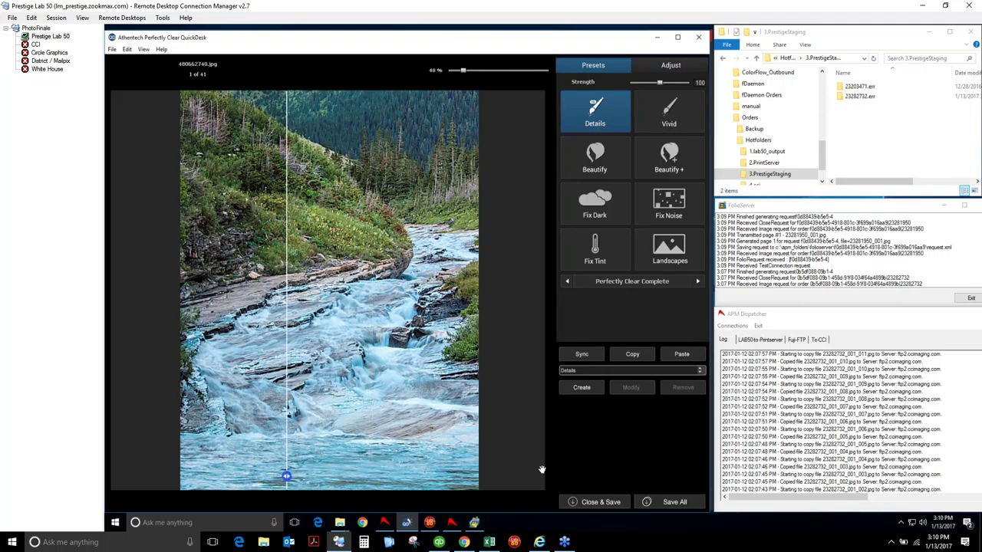
- Save the first four photos one by one with the Details correction, advancing to the fifth
{"action": "left_click", "coordinate": [594, 501]}
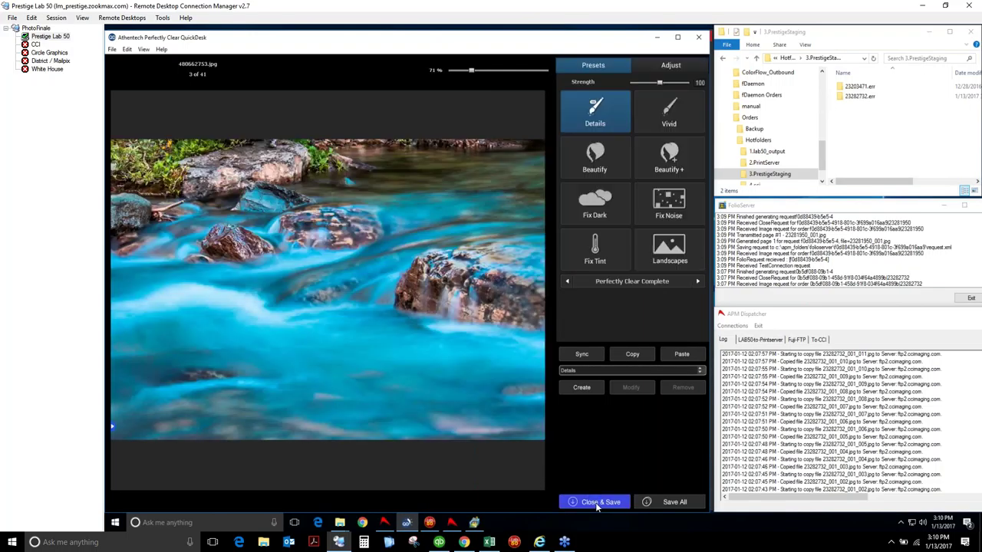
{"action": "left_click", "coordinate": [595, 502]}
{"action": "left_click", "coordinate": [596, 502]}
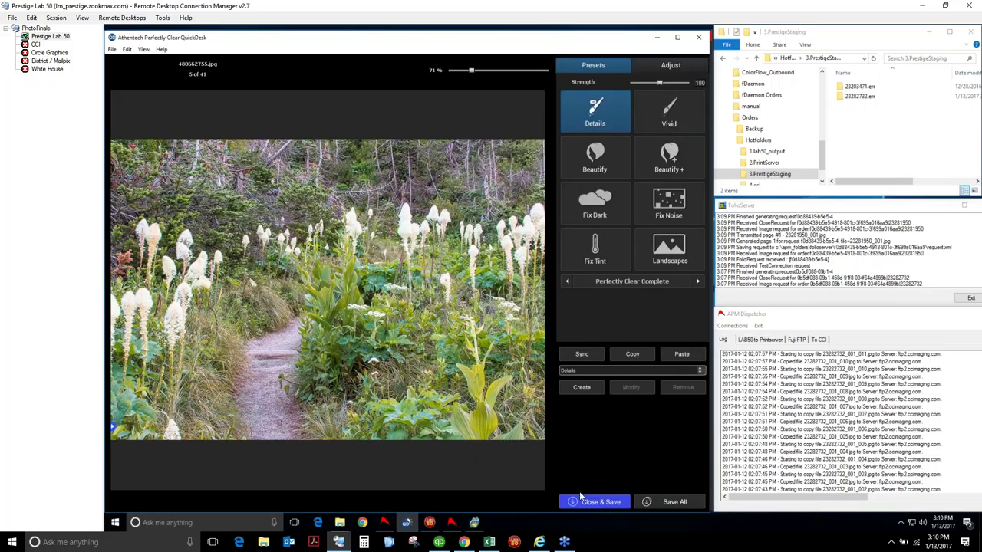
- Try the Fix Dark, Fix Tint and Fix Noise presets on the fifth photo, and return it to Details
{"action": "left_click", "coordinate": [611, 216]}
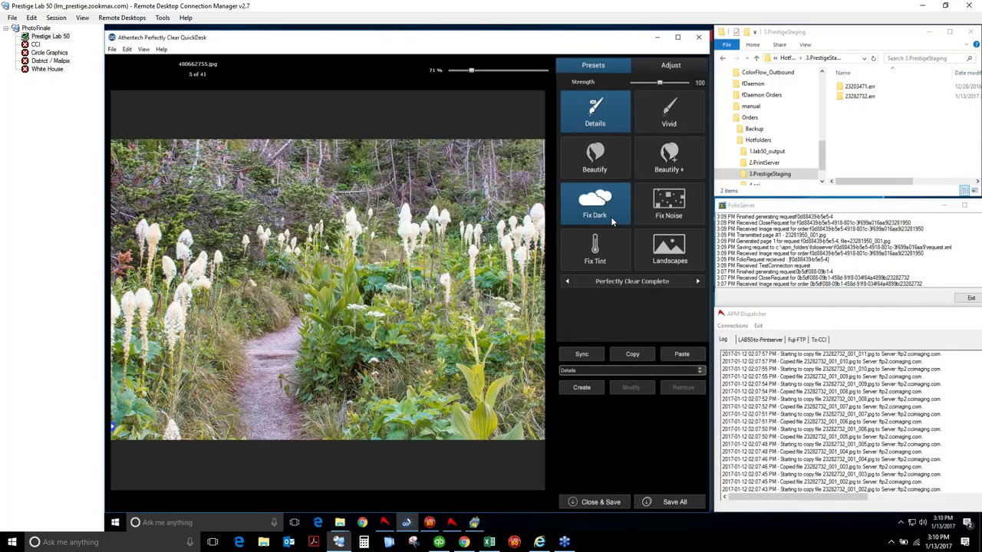
{"action": "left_click", "coordinate": [614, 241]}
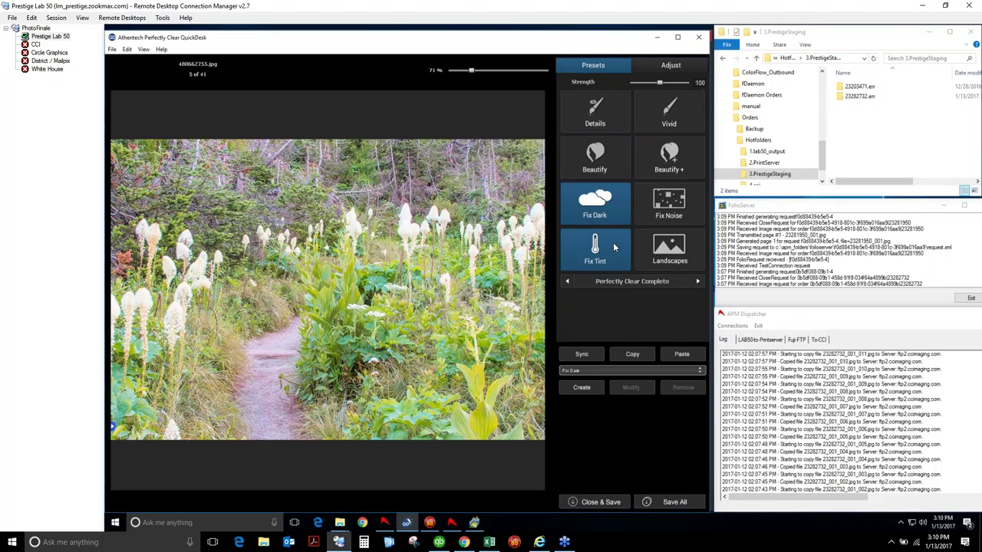
{"action": "left_click", "coordinate": [661, 198]}
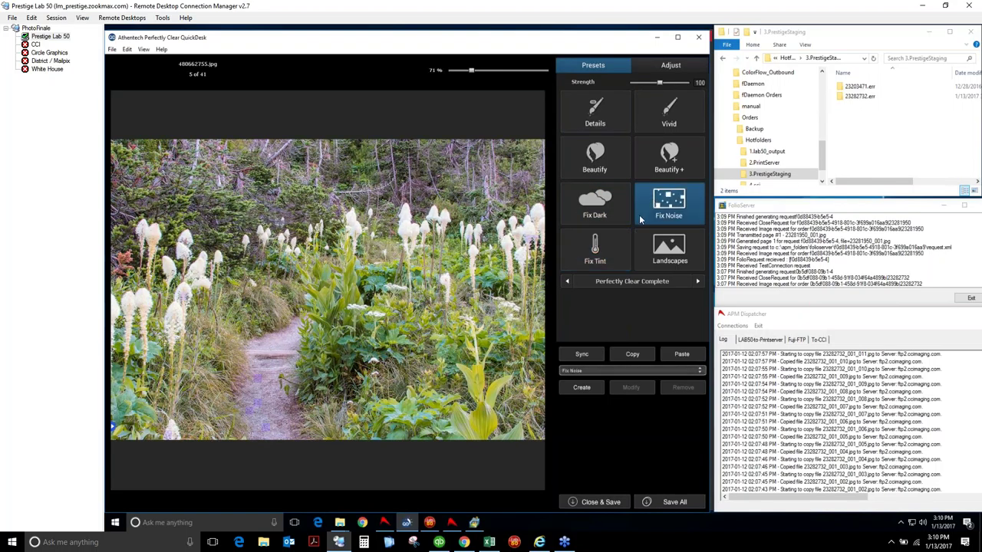
{"action": "left_click", "coordinate": [603, 121]}
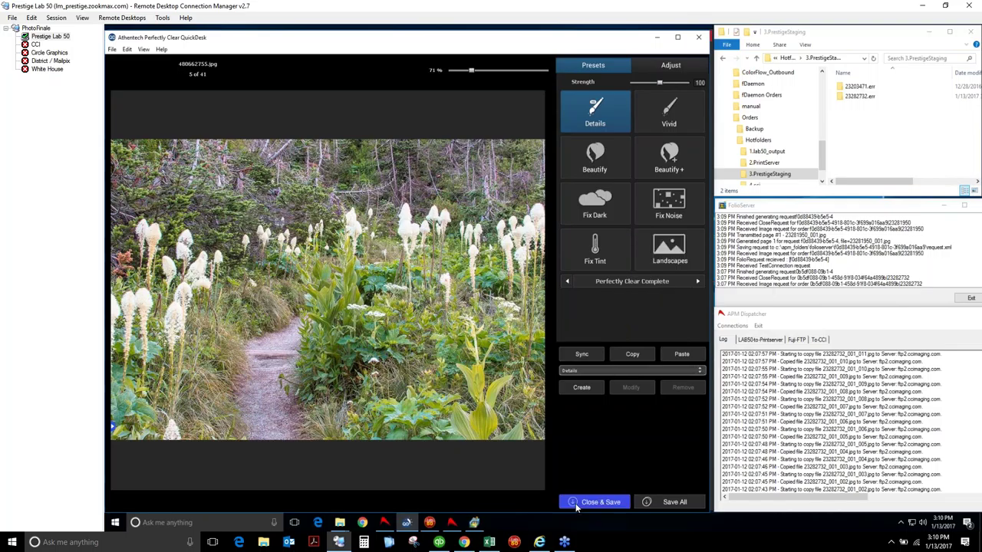
- Save the fifth through eighth photos individually, save all remaining photos at once, and minimize QuickDesk
{"action": "left_click", "coordinate": [601, 504]}
{"action": "left_click", "coordinate": [600, 504]}
{"action": "left_click", "coordinate": [600, 505]}
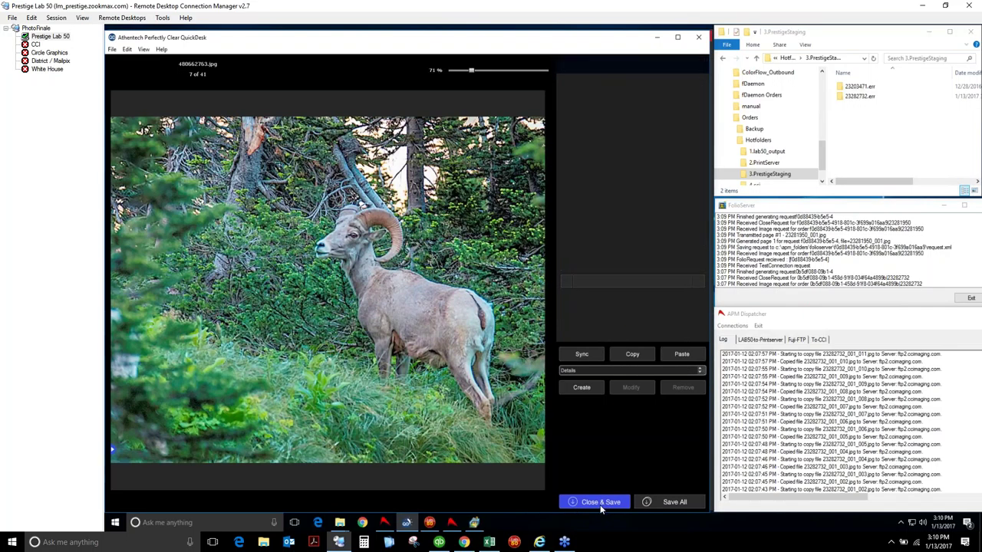
{"action": "left_click", "coordinate": [598, 505]}
{"action": "left_click", "coordinate": [674, 503]}
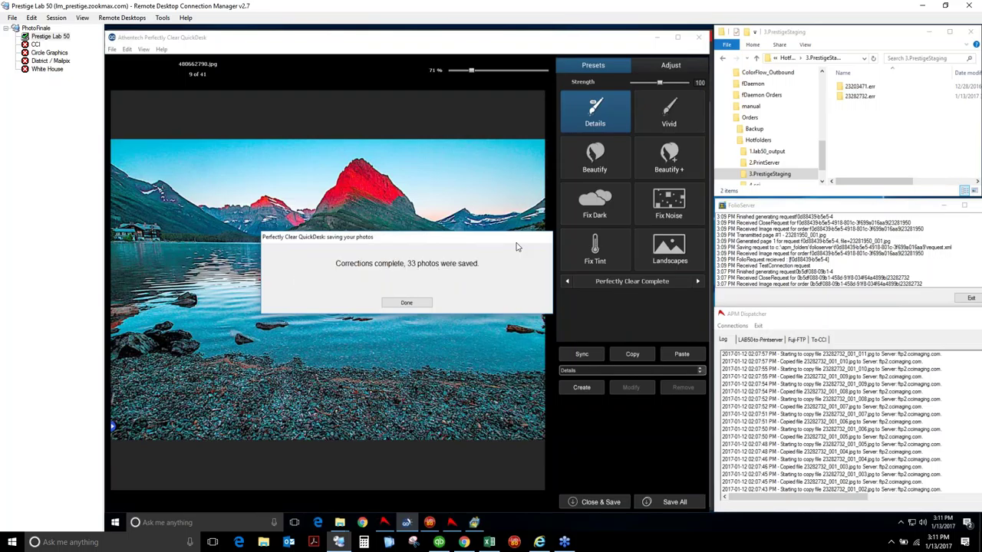
{"action": "left_click", "coordinate": [407, 303]}
{"action": "left_click", "coordinate": [657, 37]}
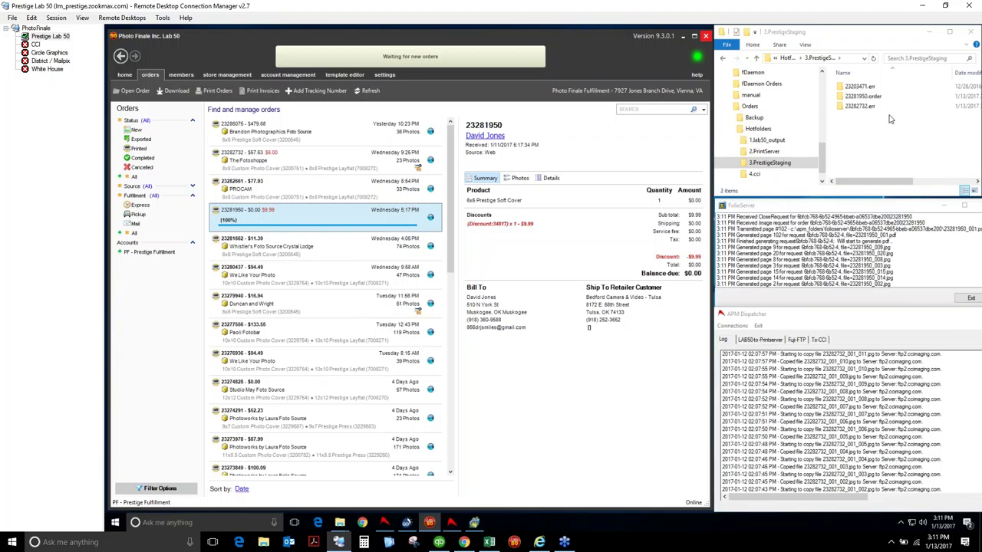
- Open the Bedford Camera & Video order's .order folder in the 3.PrestigeStaging hot folder
{"action": "double_click", "coordinate": [885, 98]}
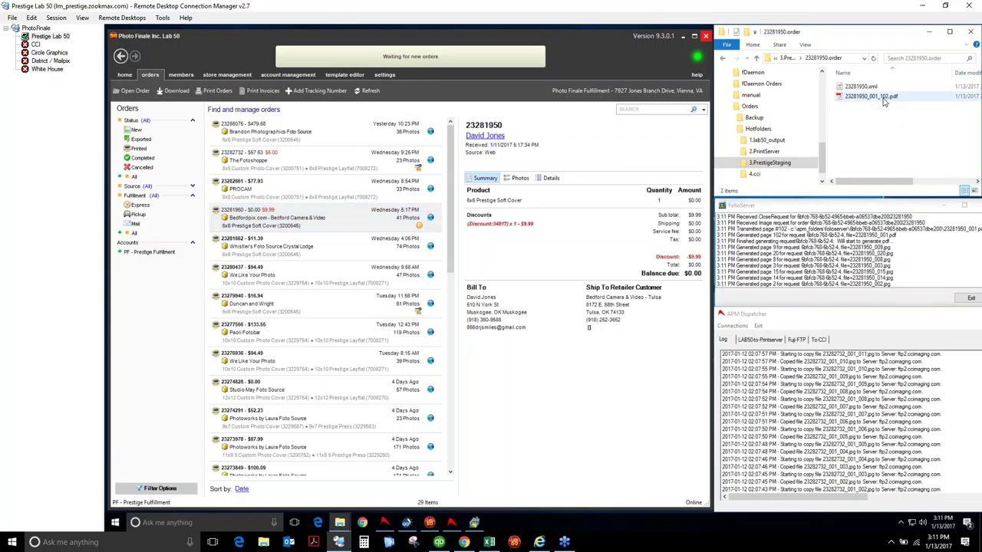